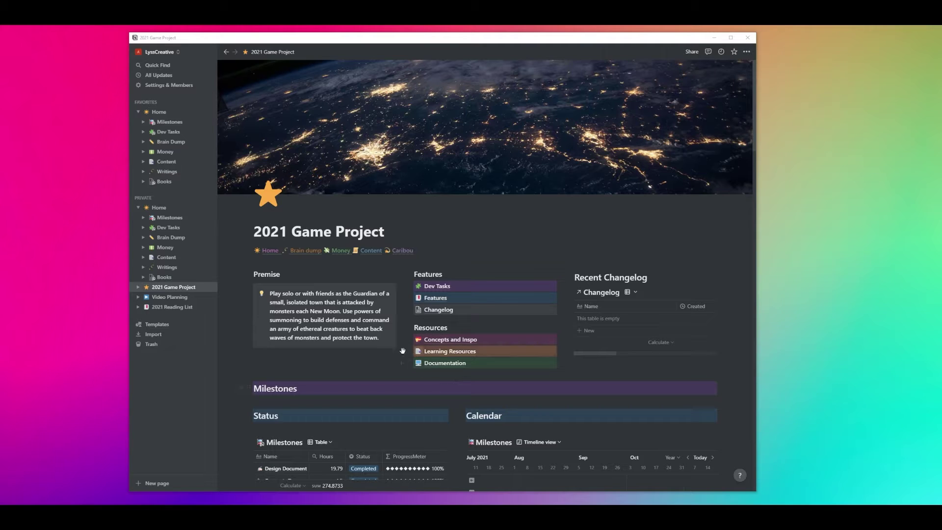
- Open the Calendar section's Milestones timeline as a full page, and open its Unit Summoning milestone
{"action": "left_click", "coordinate": [332, 378]}
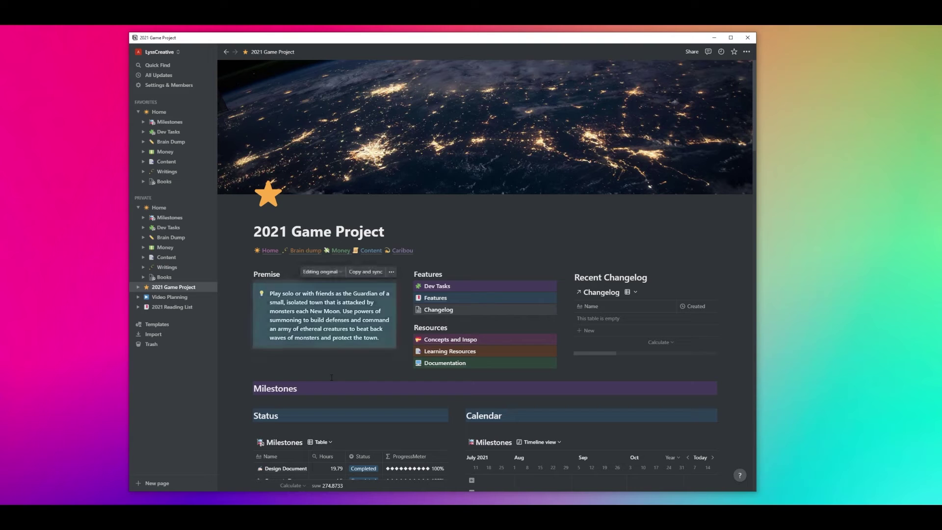
{"action": "left_click", "coordinate": [229, 390]}
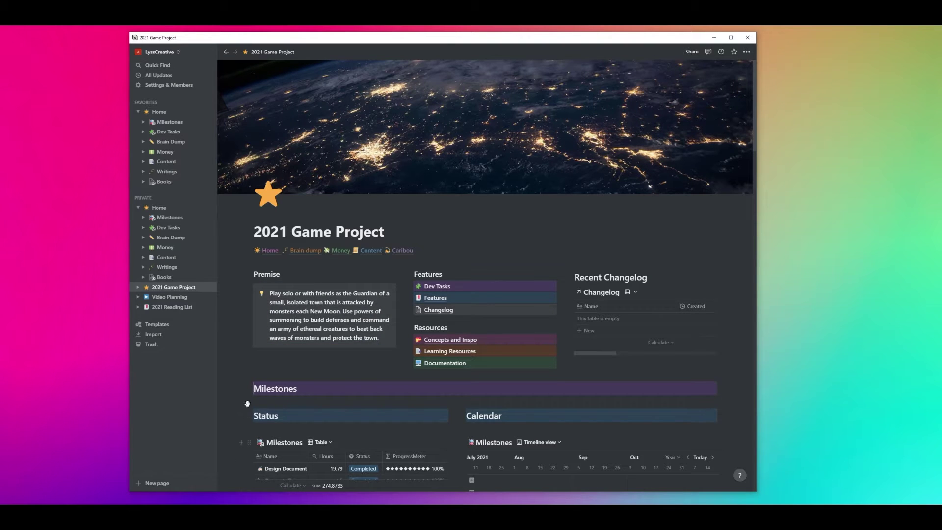
{"action": "scroll", "coordinate": [248, 404], "scroll_direction": "down", "scroll_amount": 5}
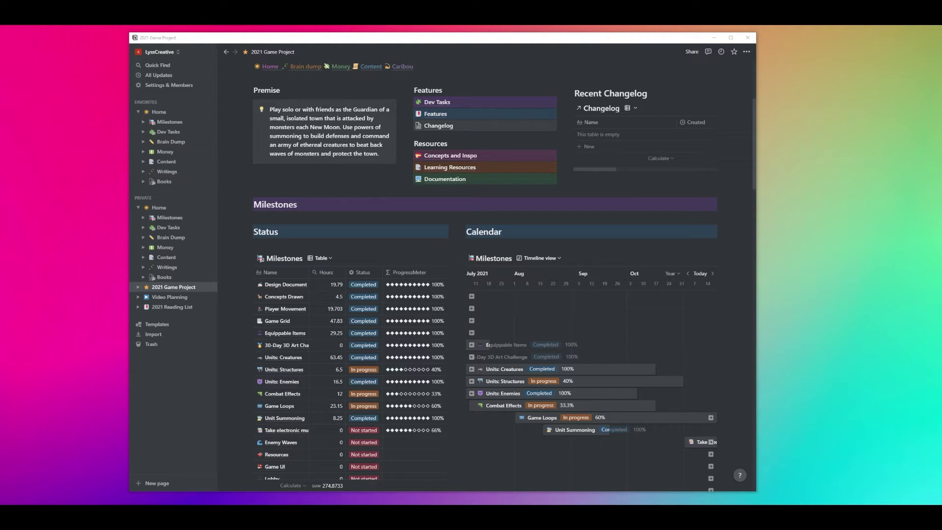
{"action": "left_click", "coordinate": [494, 258]}
{"action": "left_click", "coordinate": [473, 275]}
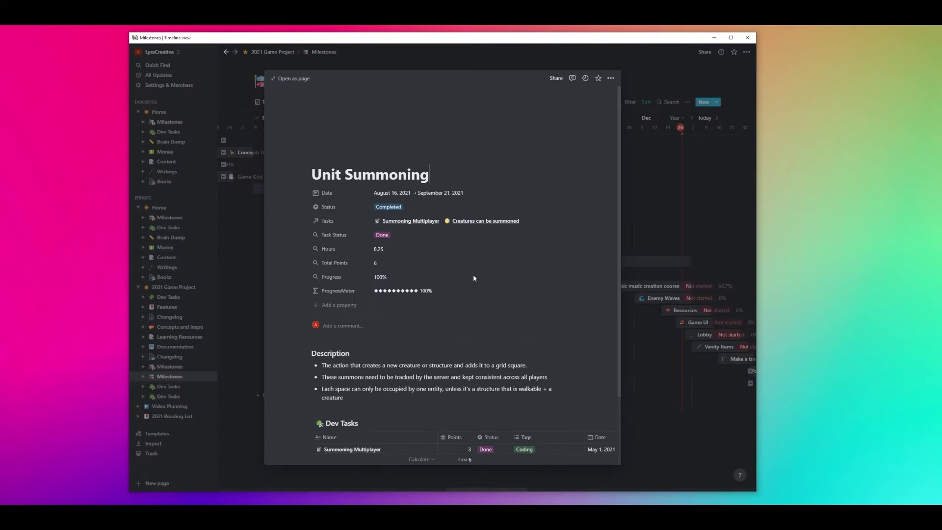
- Add a Select property named Initiative to the Unit Summoning milestone and open its value for editing
{"action": "left_click", "coordinate": [338, 306]}
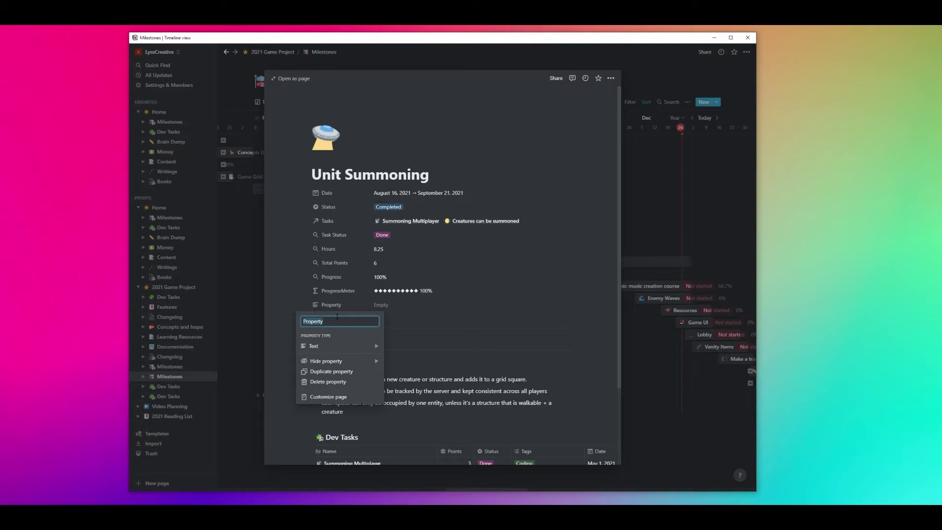
{"action": "key", "text": "BackSpace"}
{"action": "type", "text": "Initiat ve"}
{"action": "mouse_move", "coordinate": [367, 346]}
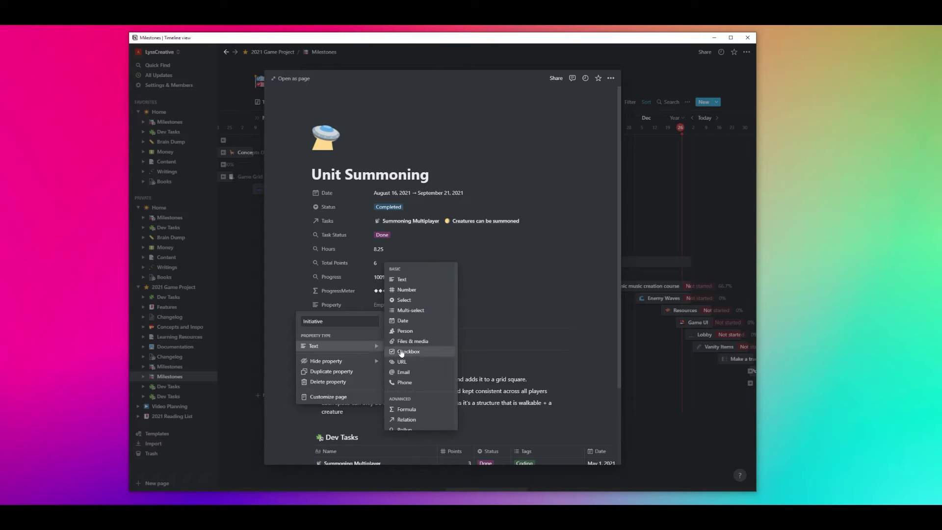
{"action": "left_click", "coordinate": [410, 301]}
{"action": "left_click", "coordinate": [395, 306]}
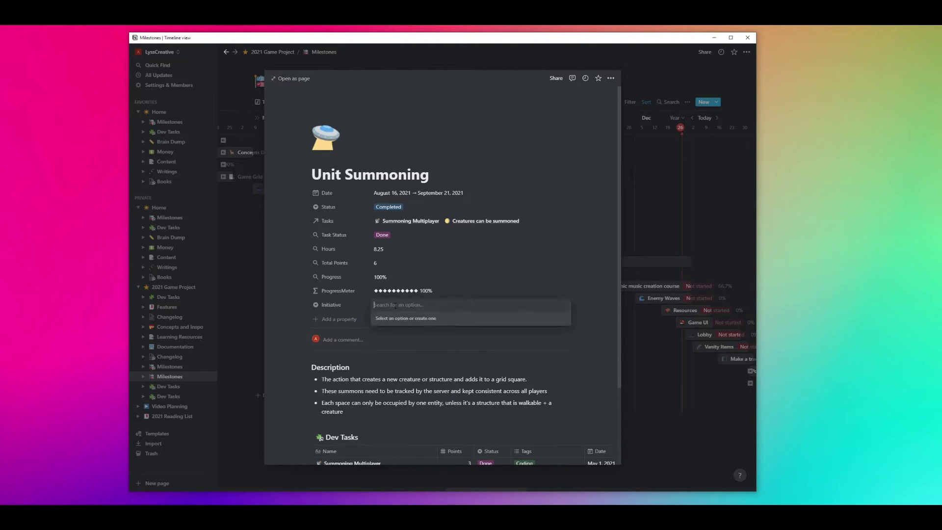
{"action": "type", "text": "Game Dev"}
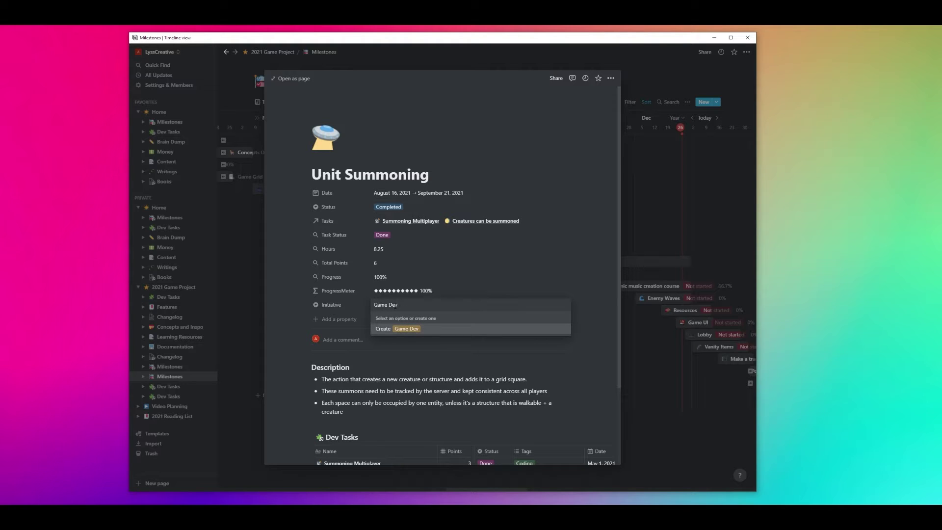
{"action": "key", "text": "ctrl+BackSpace"}
{"action": "key", "text": "ctrl+BackSpace"}
- Create the Initiative option Caribou for Unit Summoning, colour it purple, and close the milestone
{"action": "type", "text": "Caribou"}
{"action": "key", "text": "Return"}
{"action": "left_click", "coordinate": [564, 329]}
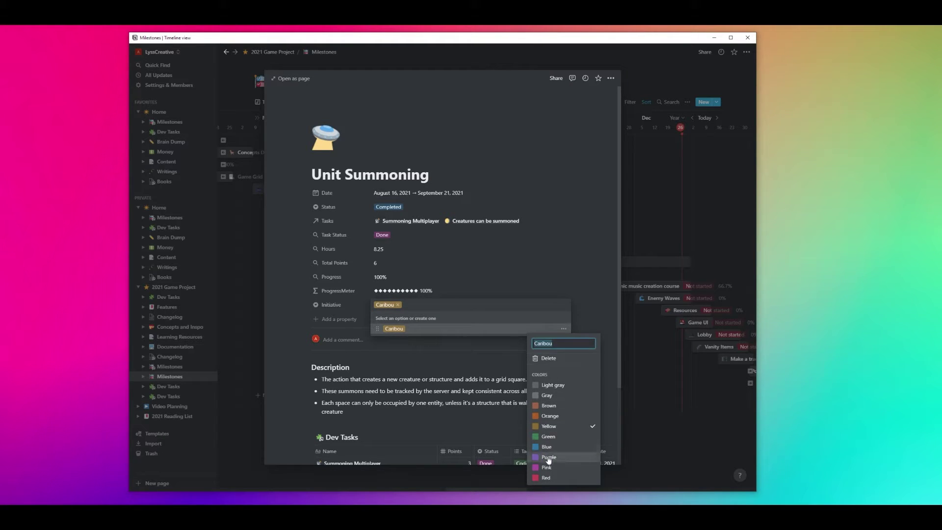
{"action": "left_click", "coordinate": [549, 457]}
{"action": "left_click", "coordinate": [594, 309]}
{"action": "left_click", "coordinate": [595, 314]}
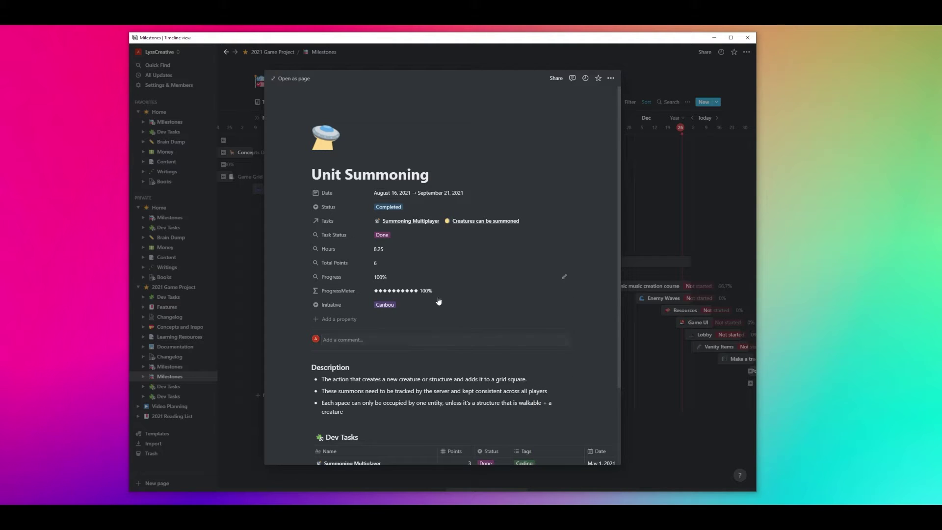
{"action": "left_click", "coordinate": [661, 392]}
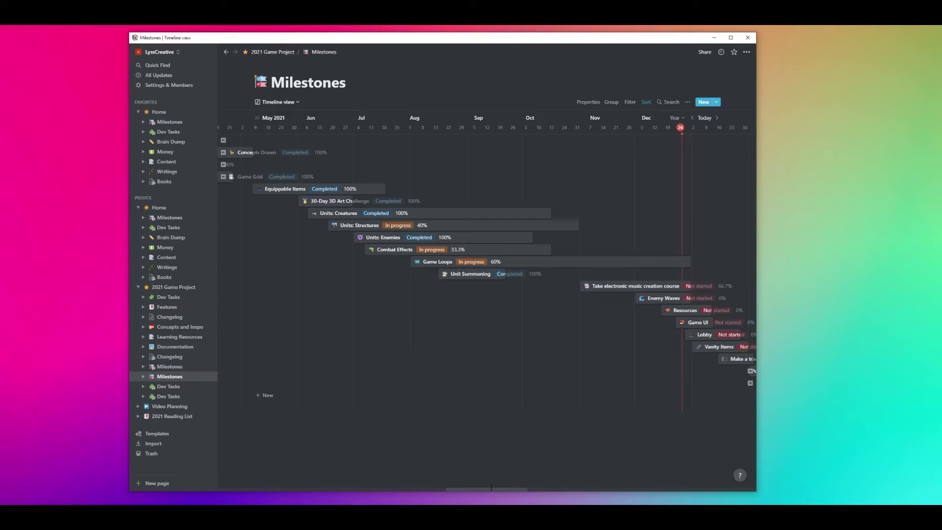
{"action": "left_click_drag", "start_coordinate": [491, 487], "coordinate": [441, 486]}
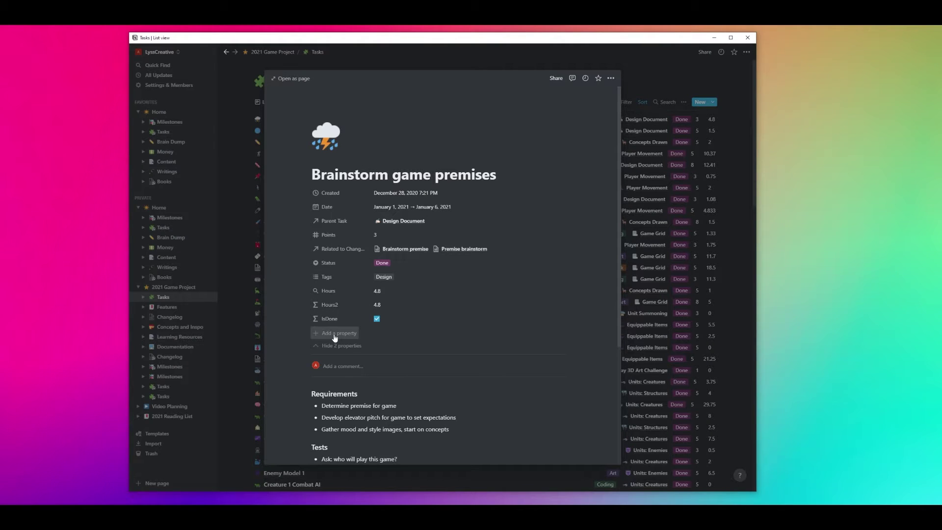
- Add a Rollup property named Initiative to the Brainstorm game premises task
{"action": "left_click", "coordinate": [334, 334]}
{"action": "left_click", "coordinate": [338, 374]}
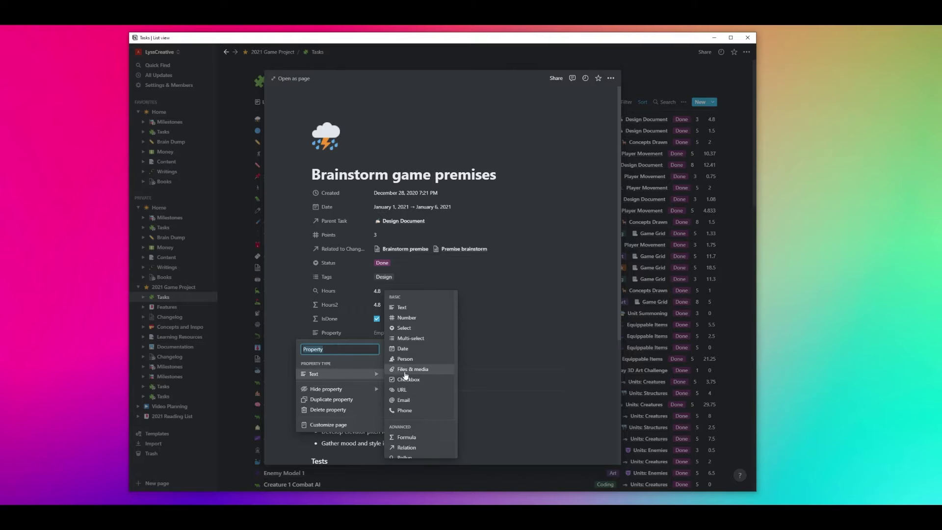
{"action": "scroll", "coordinate": [406, 375], "scroll_direction": "down", "scroll_amount": 2}
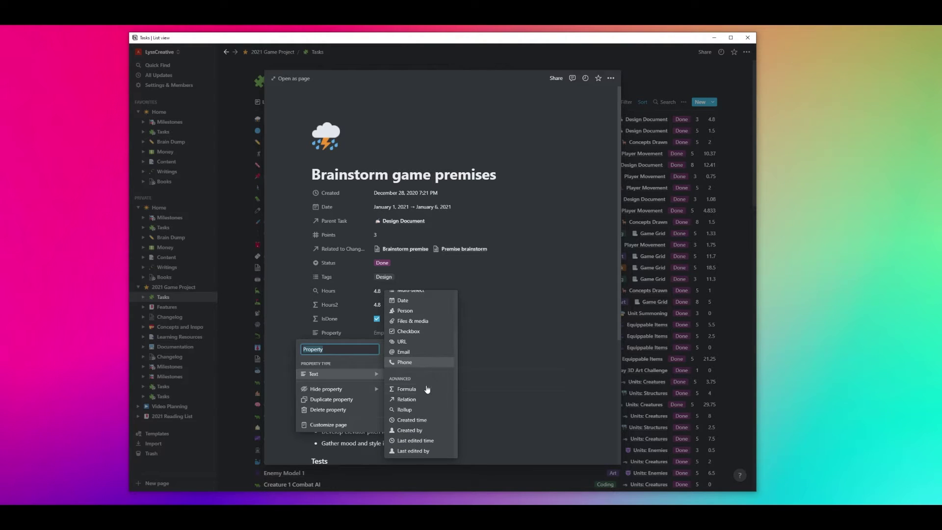
{"action": "left_click", "coordinate": [405, 409]}
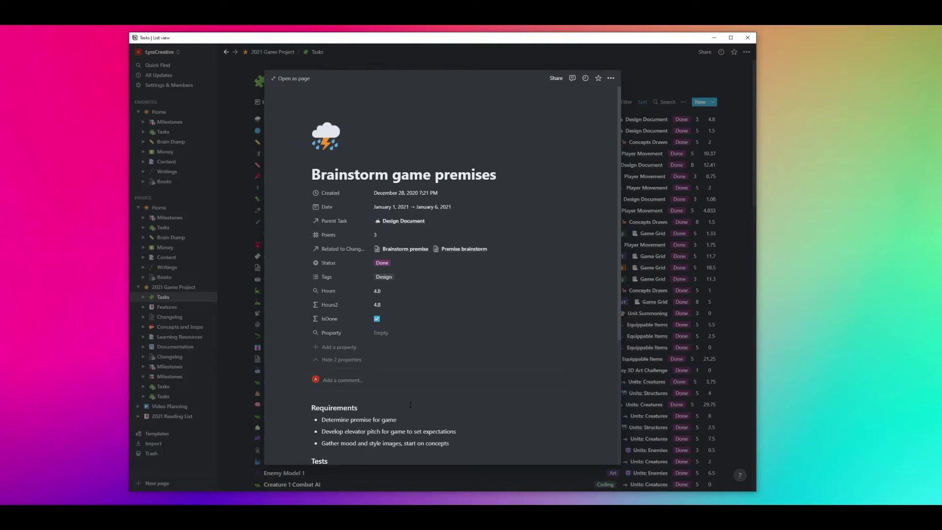
{"action": "left_click", "coordinate": [340, 336]}
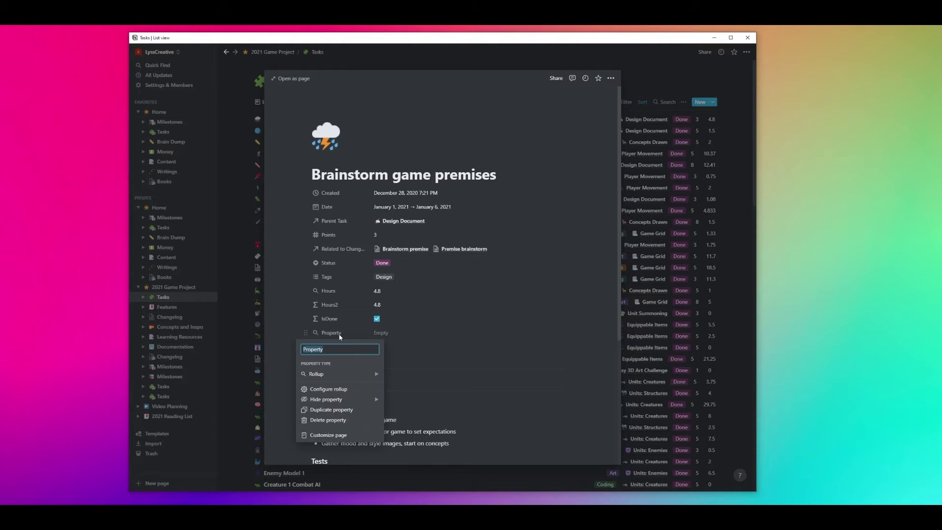
{"action": "type", "text": "Initiative"}
{"action": "key", "text": "Return"}
- Configure the task's Initiative rollup to show the Initiative property through the Parent Task relation
{"action": "left_click", "coordinate": [414, 333]}
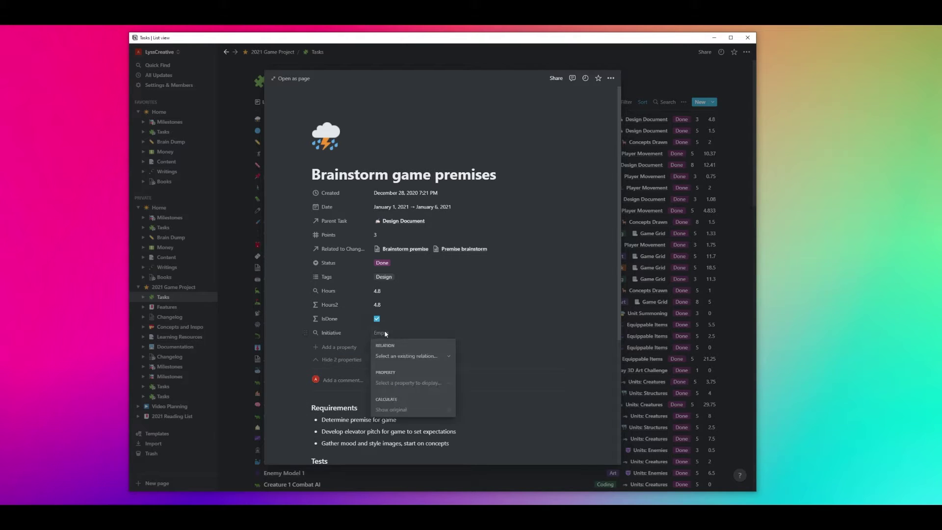
{"action": "left_click", "coordinate": [423, 355]}
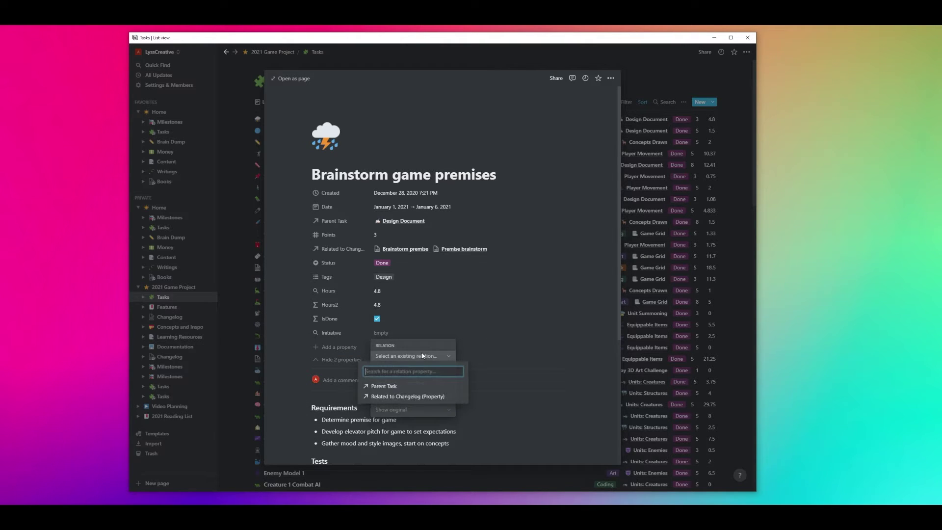
{"action": "left_click", "coordinate": [395, 385]}
{"action": "left_click", "coordinate": [397, 383]}
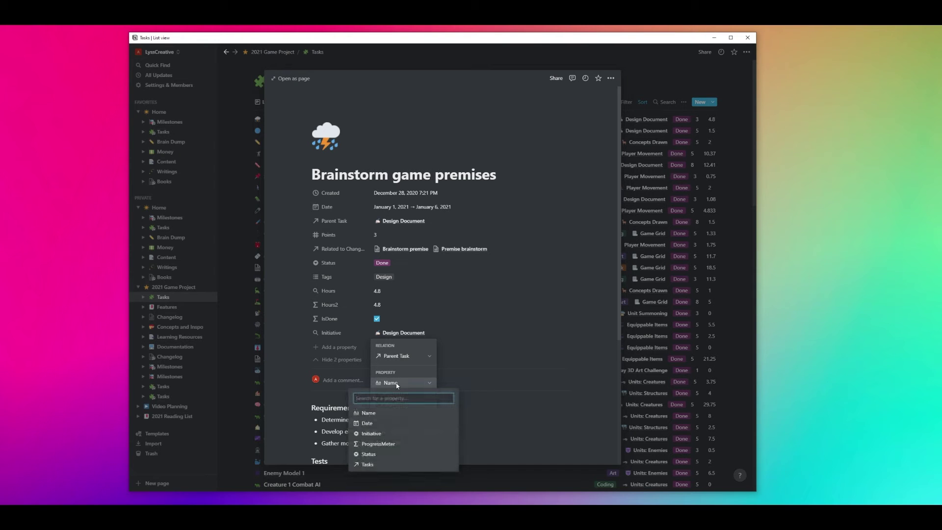
{"action": "left_click", "coordinate": [381, 434]}
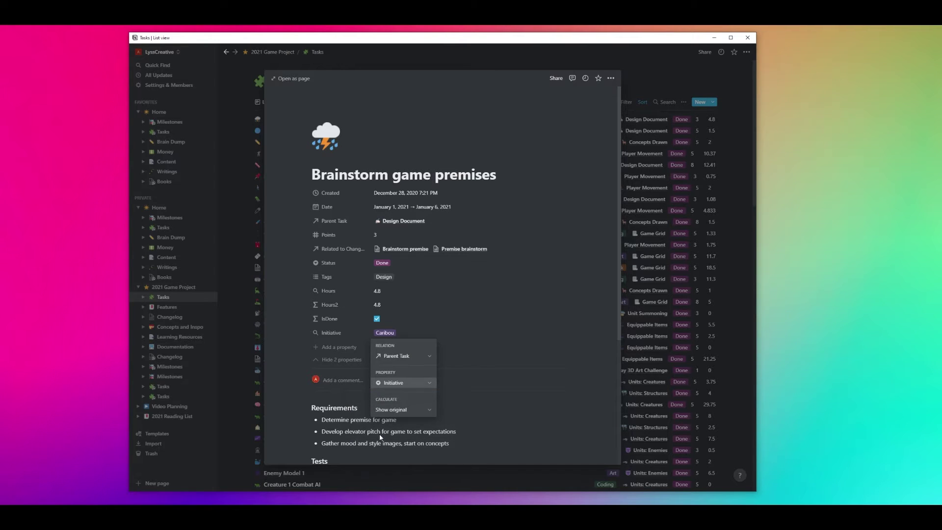
{"action": "left_click", "coordinate": [591, 401]}
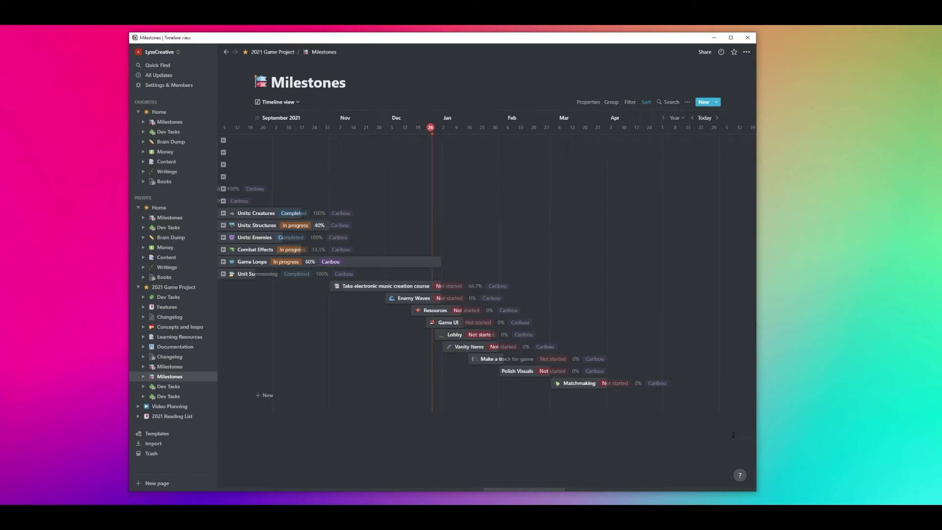
{"action": "left_click_drag", "start_coordinate": [516, 488], "coordinate": [514, 488]}
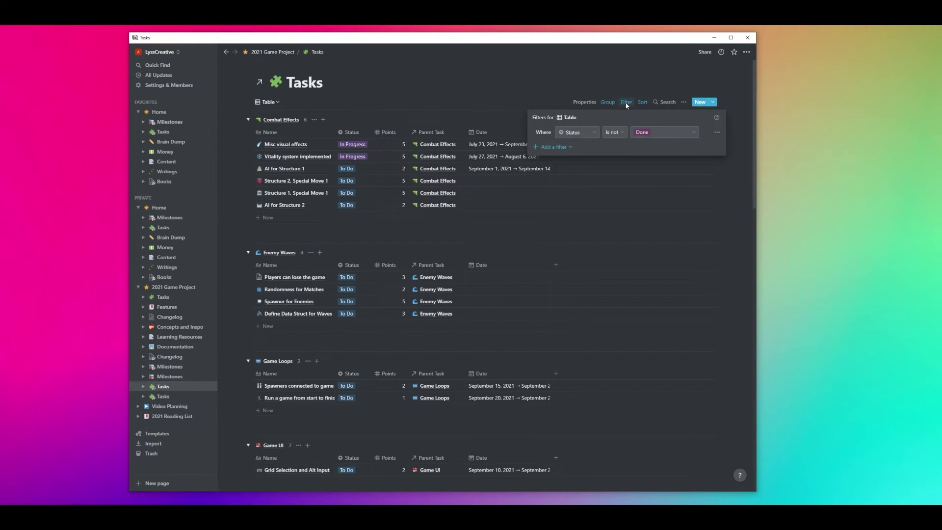
- Add a second filter to the grouped Tasks table so that every Initiative is Caribou
{"action": "left_click", "coordinate": [546, 146]}
{"action": "left_click", "coordinate": [547, 157]}
{"action": "left_click", "coordinate": [582, 145]}
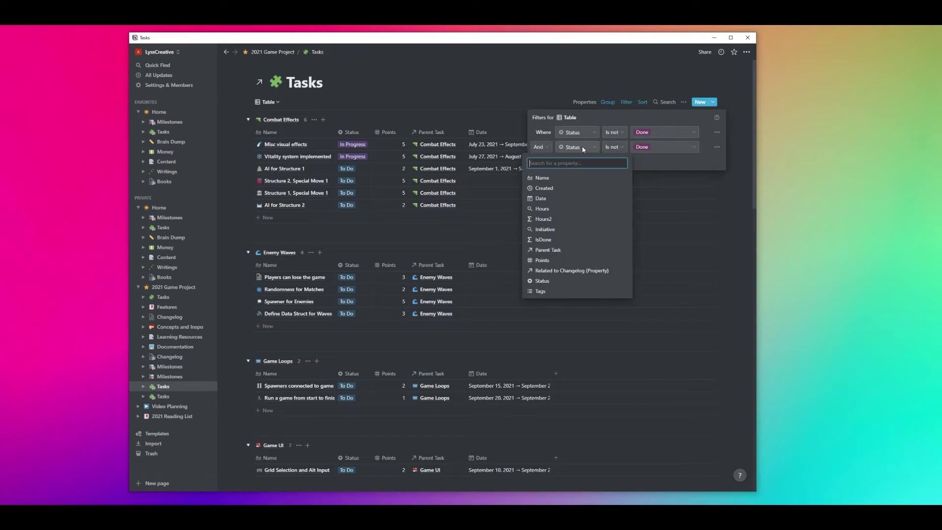
{"action": "left_click", "coordinate": [556, 230]}
{"action": "left_click", "coordinate": [620, 148]}
{"action": "left_click", "coordinate": [619, 148]}
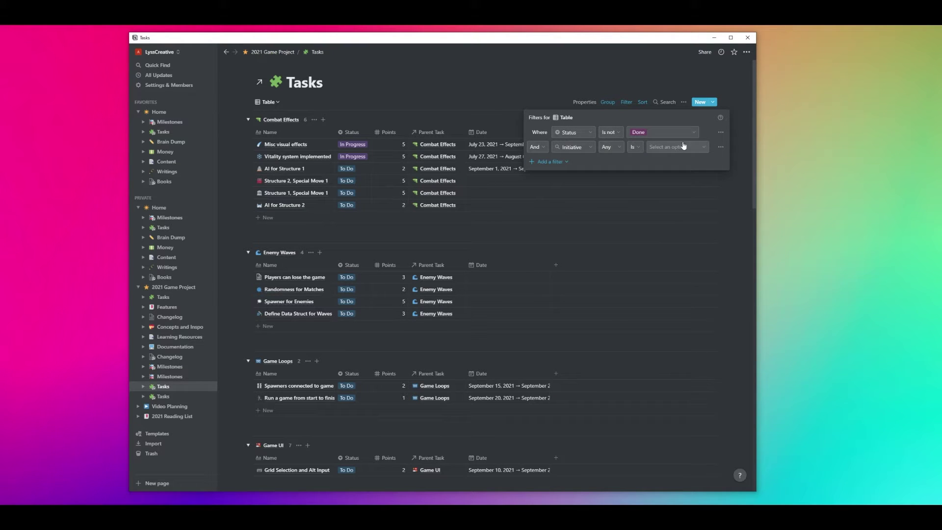
{"action": "left_click", "coordinate": [684, 146]}
{"action": "left_click", "coordinate": [684, 192]}
{"action": "left_click", "coordinate": [611, 146]}
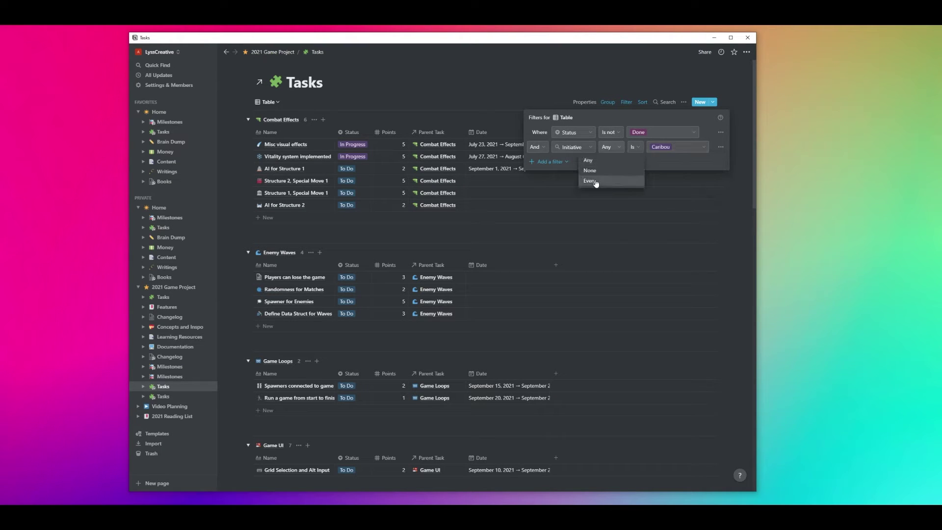
{"action": "left_click", "coordinate": [595, 181]}
{"action": "left_click", "coordinate": [732, 206]}
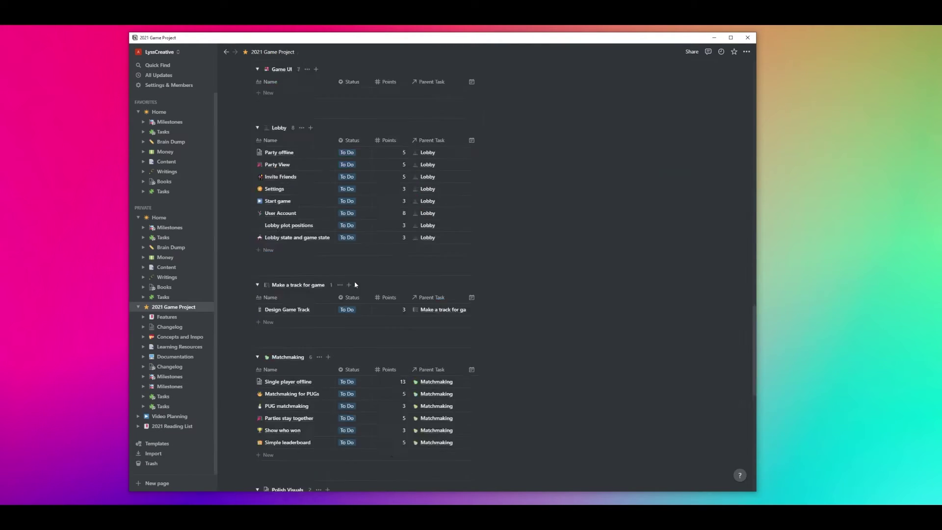
- Open the filters of the Status section's Milestones table, and add a filter to the Milestones timeline under Calendar
{"action": "scroll", "coordinate": [354, 281], "scroll_direction": "up", "scroll_amount": 10}
{"action": "left_click", "coordinate": [413, 187]}
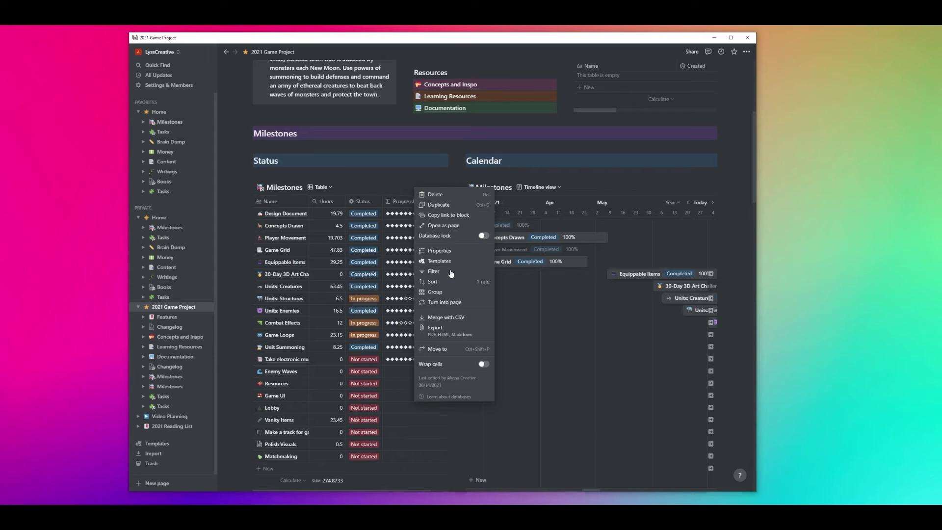
{"action": "left_click", "coordinate": [451, 273]}
{"action": "key", "text": "Escape"}
{"action": "left_click", "coordinate": [615, 187]}
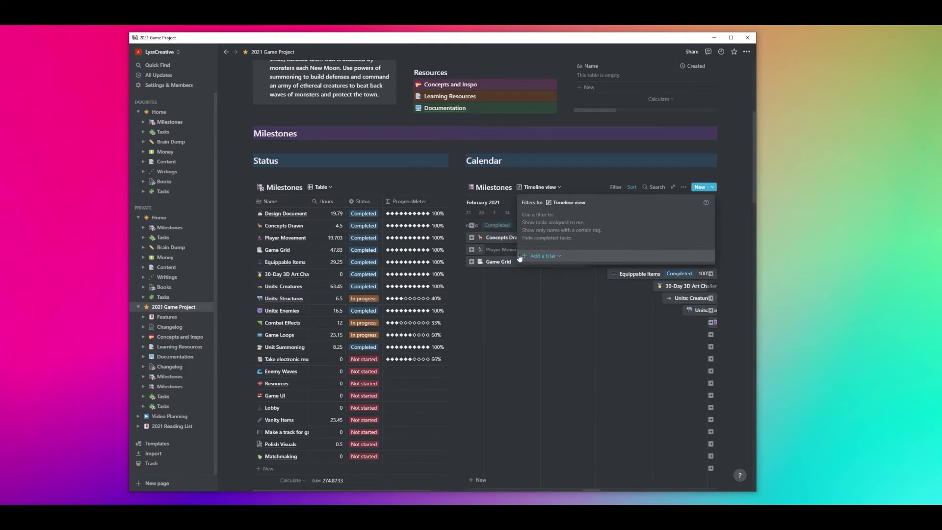
{"action": "left_click", "coordinate": [520, 257]}
{"action": "left_click", "coordinate": [622, 253]}
{"action": "left_click", "coordinate": [451, 180]}
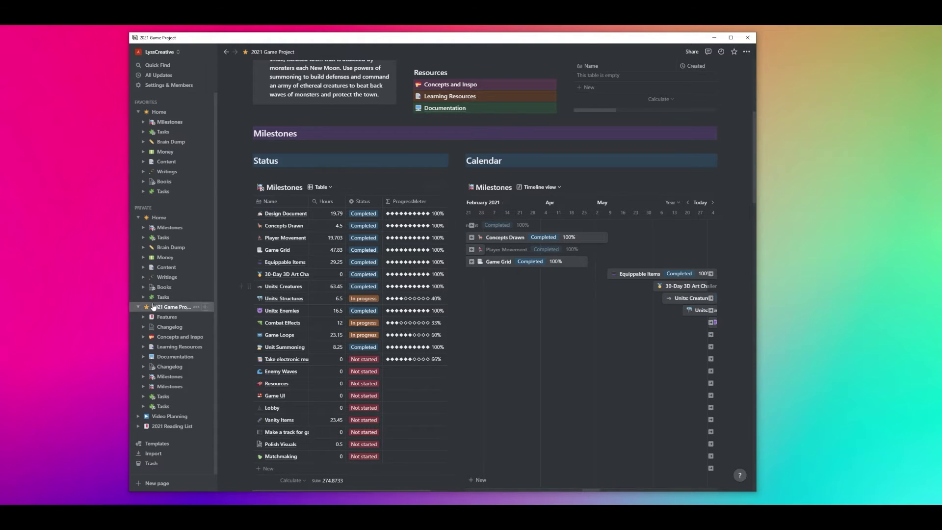
- Move the Milestones timeline database from 2021 Game Project to the Home page and check it there
{"action": "left_click", "coordinate": [169, 376]}
{"action": "left_click", "coordinate": [204, 376]}
{"action": "left_click", "coordinate": [231, 448]}
{"action": "left_click", "coordinate": [159, 112]}
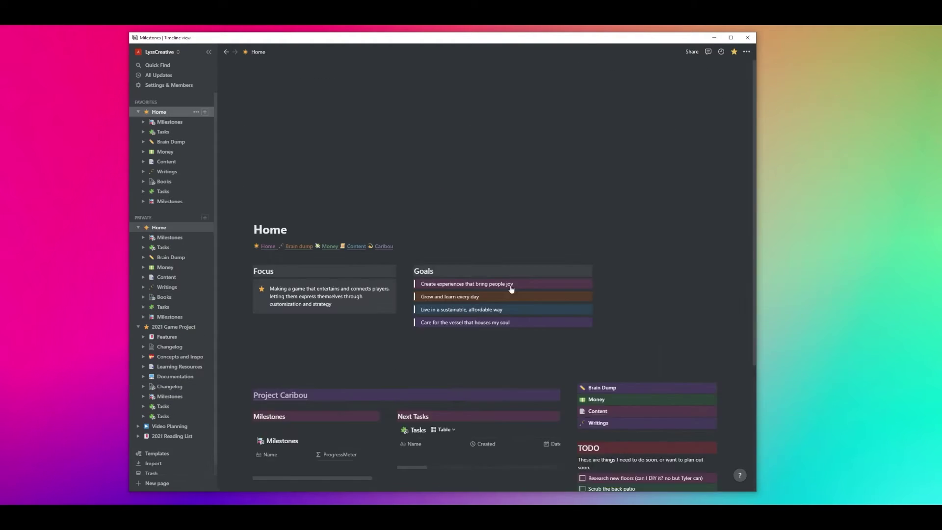
{"action": "scroll", "coordinate": [451, 322], "scroll_direction": "down", "scroll_amount": 15}
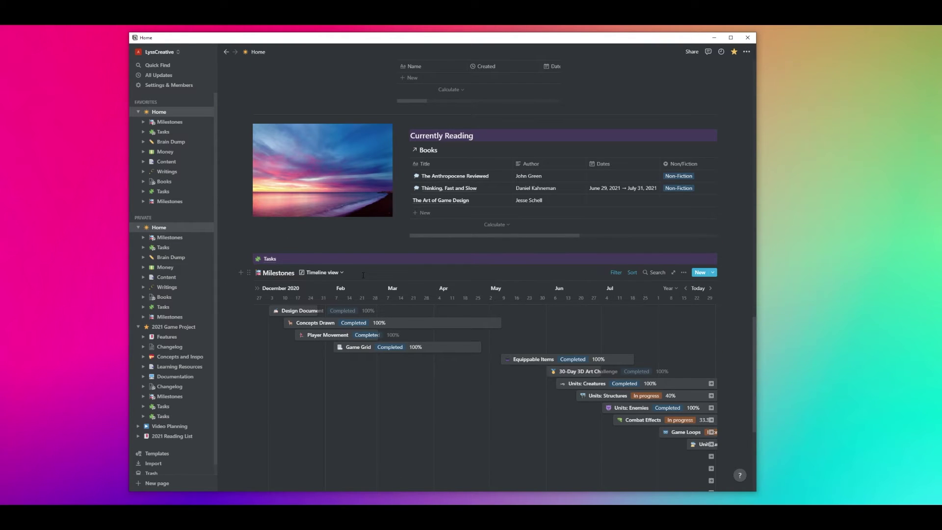
{"action": "scroll", "coordinate": [363, 275], "scroll_direction": "up", "scroll_amount": 15}
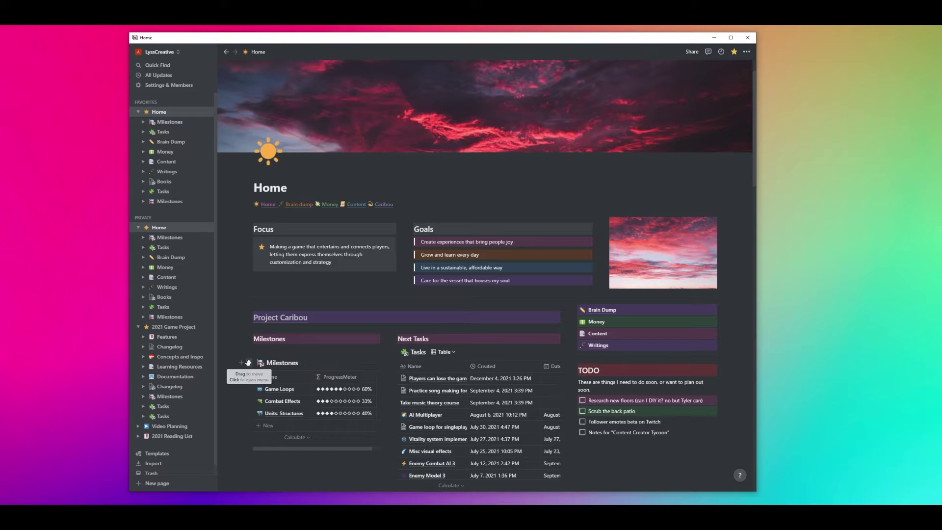
- Delete the TODO section from the Home page
{"action": "left_click", "coordinate": [248, 363]}
{"action": "key", "text": "Escape"}
{"action": "left_click_drag", "start_coordinate": [540, 488], "coordinate": [594, 372]}
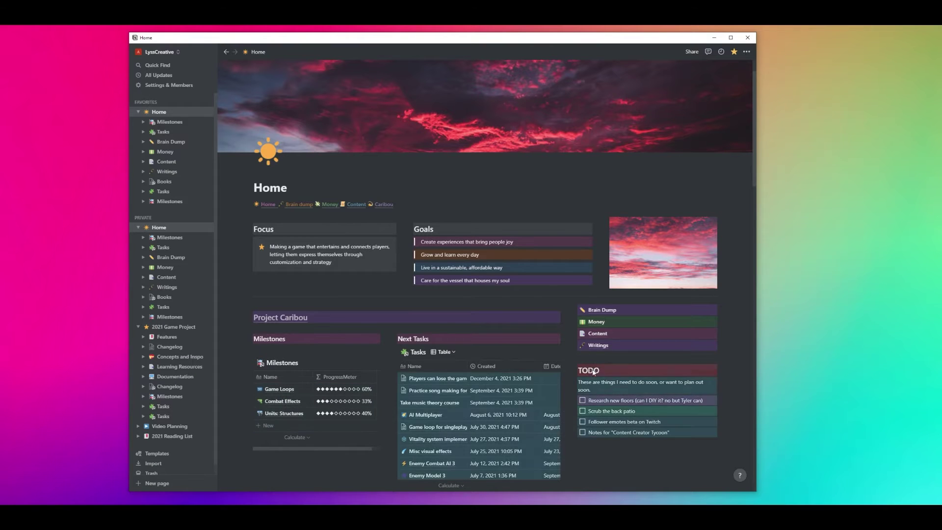
{"action": "left_click", "coordinate": [573, 371]}
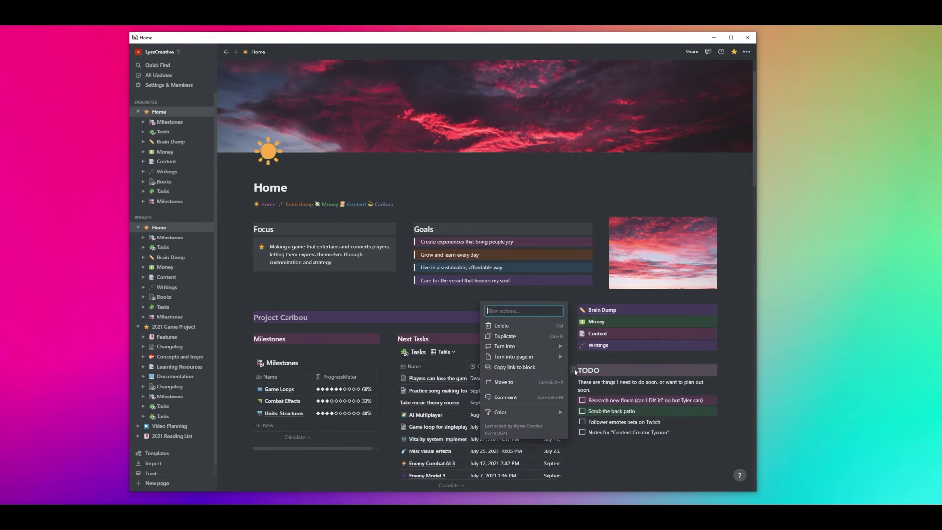
{"action": "left_click", "coordinate": [503, 318]}
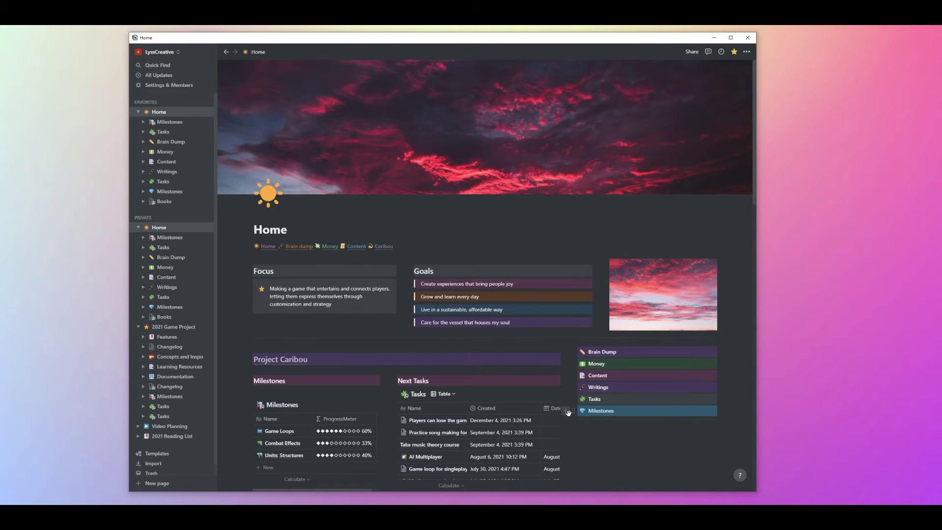
- Add a new page named Goal Setting to the Home page, under the Milestones link
{"action": "left_click", "coordinate": [565, 412]}
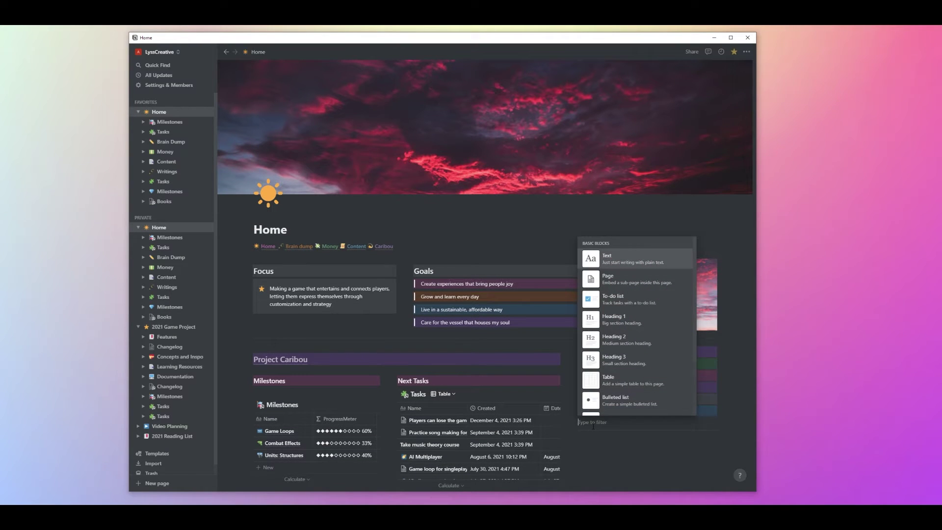
{"action": "type", "text": "Page"}
{"action": "key", "text": "Return"}
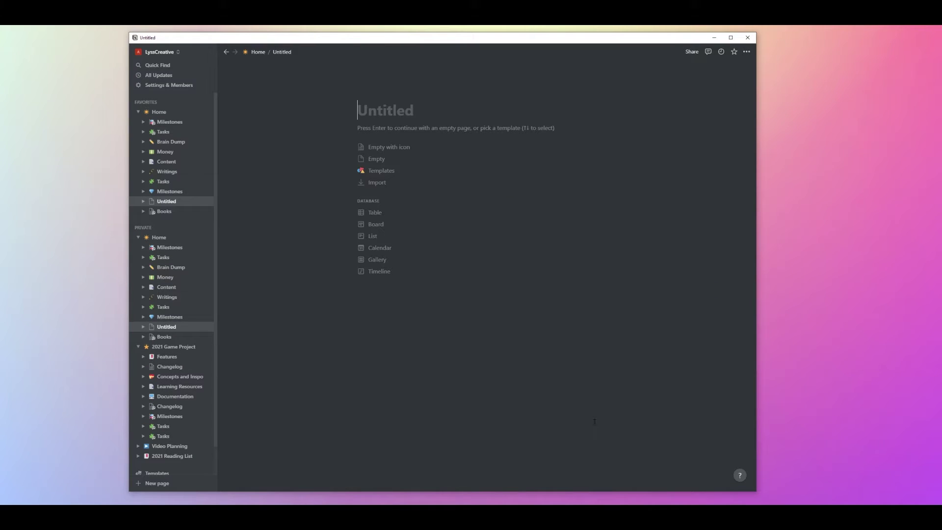
{"action": "type", "text": "Goal Setting"}
{"action": "key", "text": "Return"}
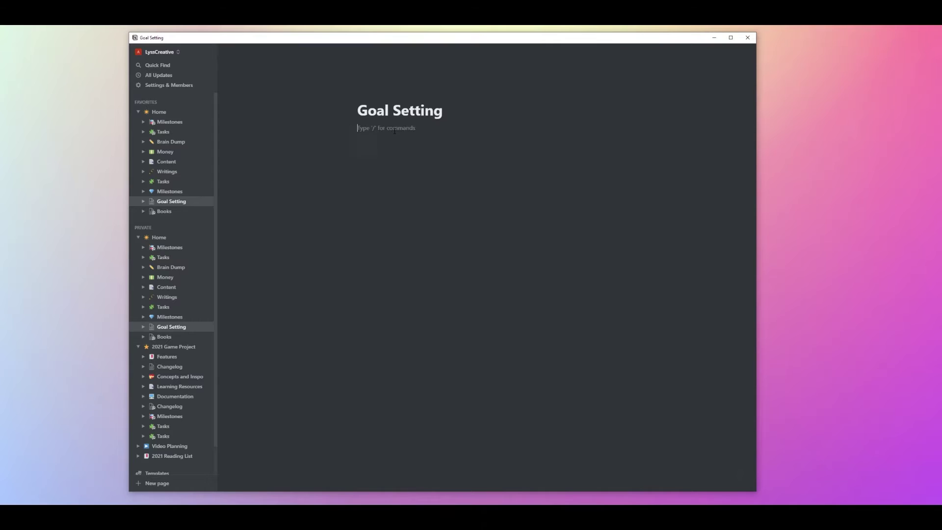
- Create a subpage named Quarters inside Goal Setting and make it a table database
{"action": "type", "text": "/page"}
{"action": "key", "text": "Return"}
{"action": "type", "text": "Quarters"}
{"action": "left_click", "coordinate": [377, 215]}
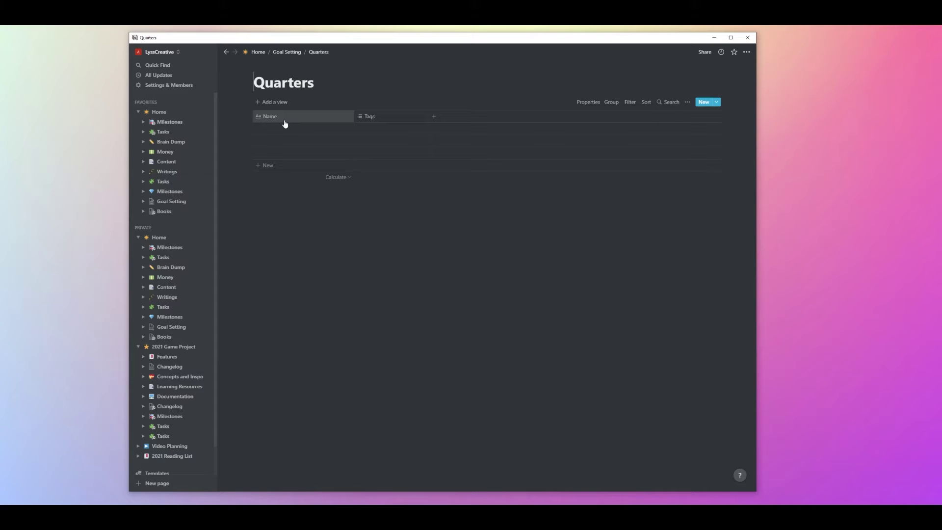
- Turn the Tags property into a date property named Start Date, and add an End Date property
{"action": "left_click", "coordinate": [392, 120]}
{"action": "mouse_move", "coordinate": [406, 157]}
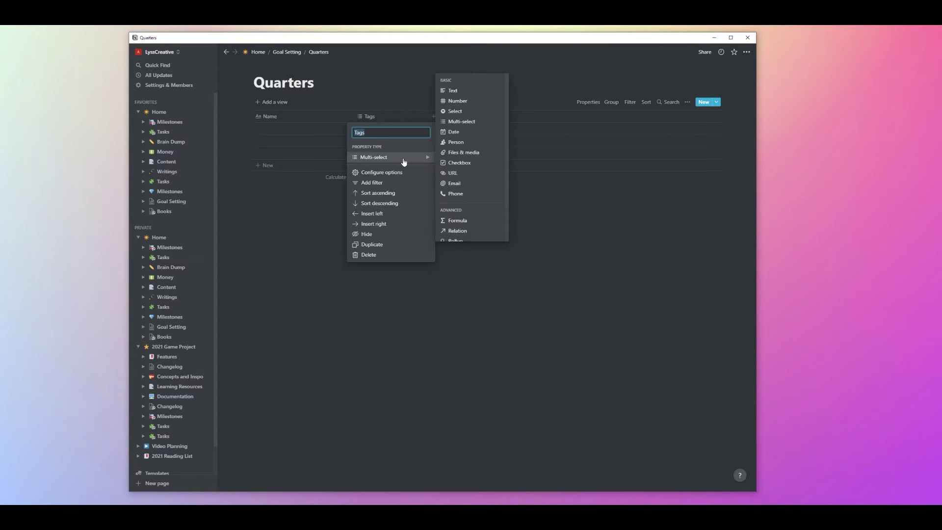
{"action": "left_click", "coordinate": [467, 132]}
{"action": "type", "text": "Start Date"}
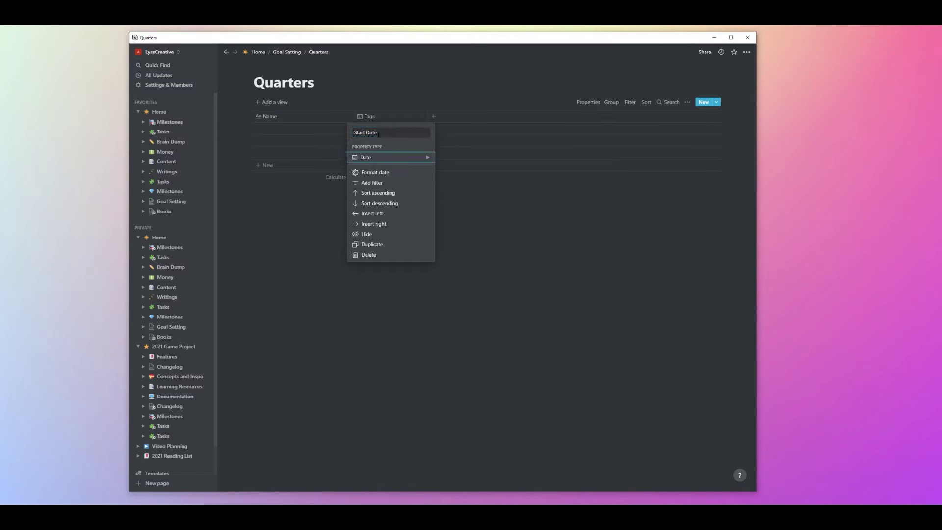
{"action": "key", "text": "Return"}
{"action": "left_click", "coordinate": [433, 117]}
{"action": "type", "text": "End Date"}
{"action": "key", "text": "Return"}
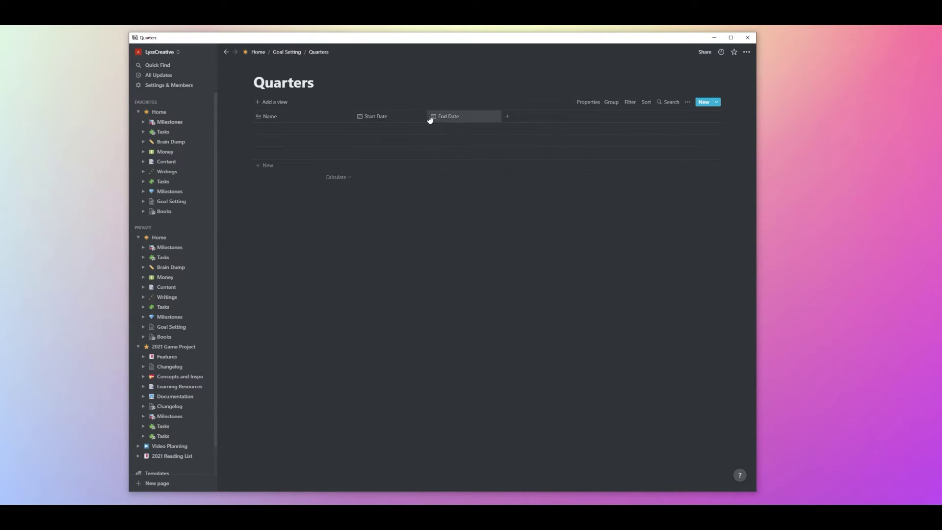
- Add an entry named 2021 Q1 starting January 1, 2022 and ending March 31, 2022
{"action": "left_click", "coordinate": [293, 129]}
{"action": "type", "text": "2021 Qu"}
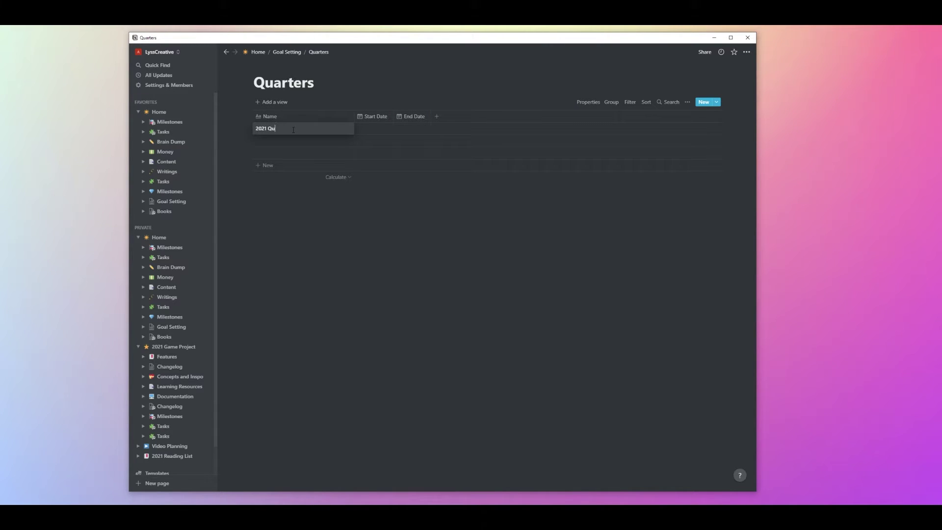
{"action": "left_click", "coordinate": [373, 130]}
{"action": "left_click", "coordinate": [426, 222]}
{"action": "left_click", "coordinate": [409, 130]}
{"action": "left_click", "coordinate": [478, 166]}
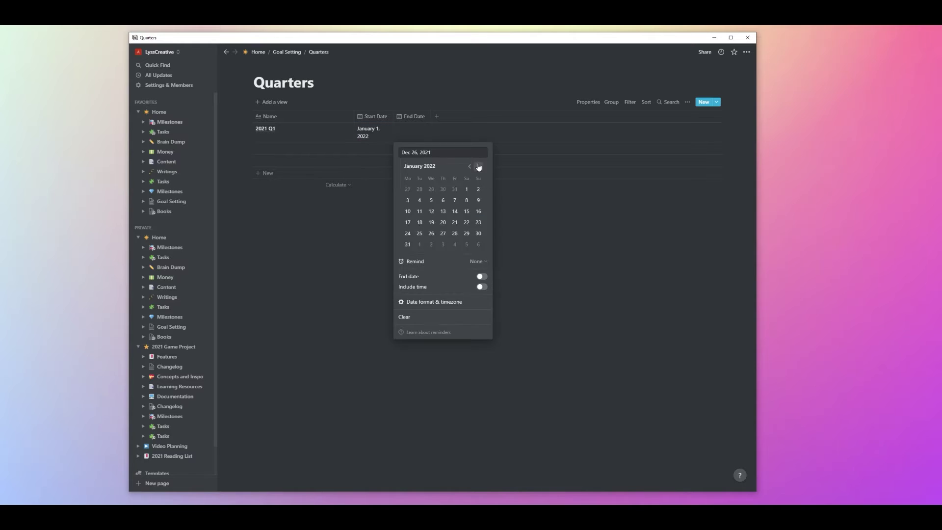
{"action": "left_click", "coordinate": [479, 166]}
{"action": "left_click", "coordinate": [478, 166]}
{"action": "left_click", "coordinate": [443, 233]}
{"action": "left_click", "coordinate": [560, 246]}
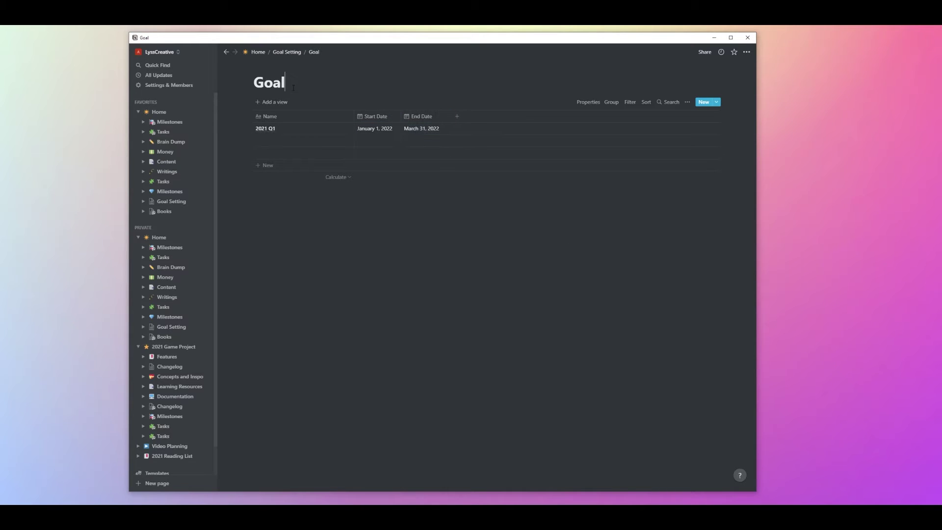
- Rename the database Goal Portions and add a relation to itself named Contained In, synced both ways through a new property
{"action": "type", "text": "Portions"}
{"action": "left_click", "coordinate": [457, 116]}
{"action": "mouse_move", "coordinate": [505, 159]}
{"action": "left_click", "coordinate": [554, 231]}
{"action": "left_click", "coordinate": [444, 270]}
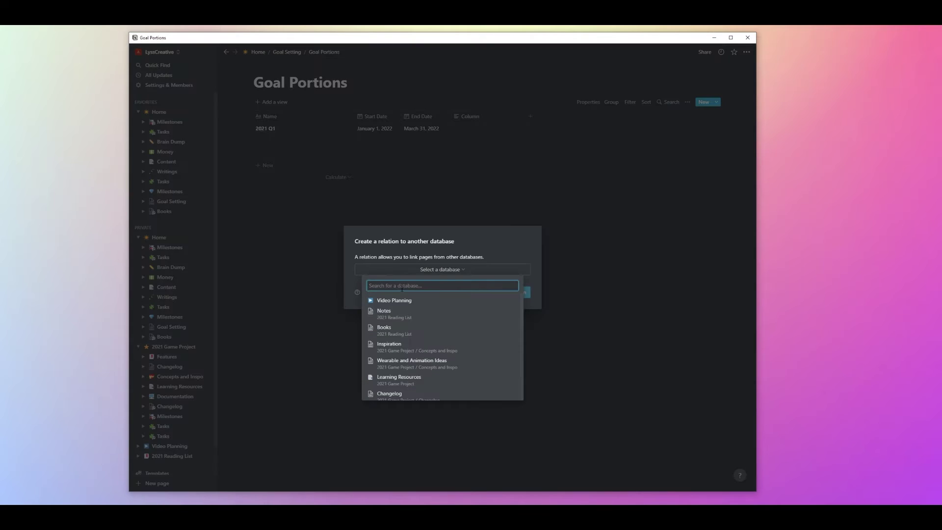
{"action": "type", "text": "goal"}
{"action": "left_click", "coordinate": [428, 307]}
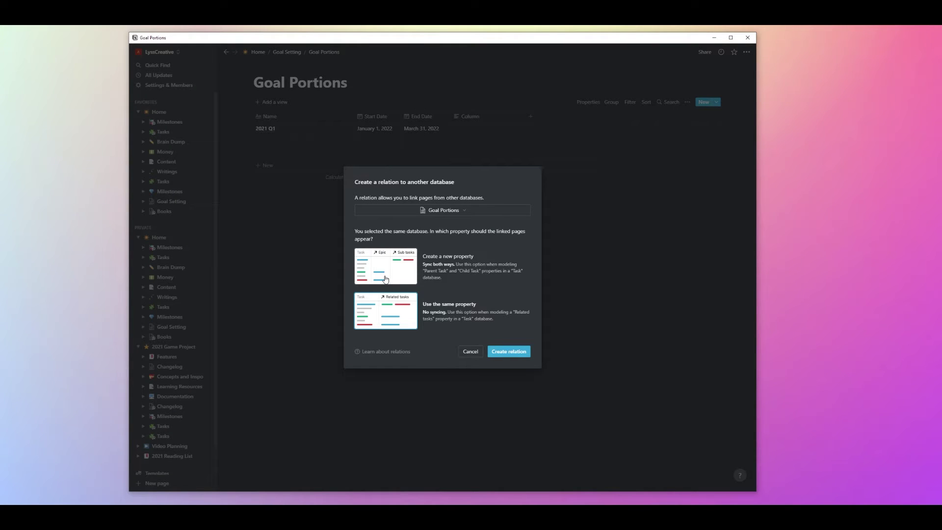
{"action": "left_click", "coordinate": [385, 279]}
{"action": "left_click", "coordinate": [507, 351]}
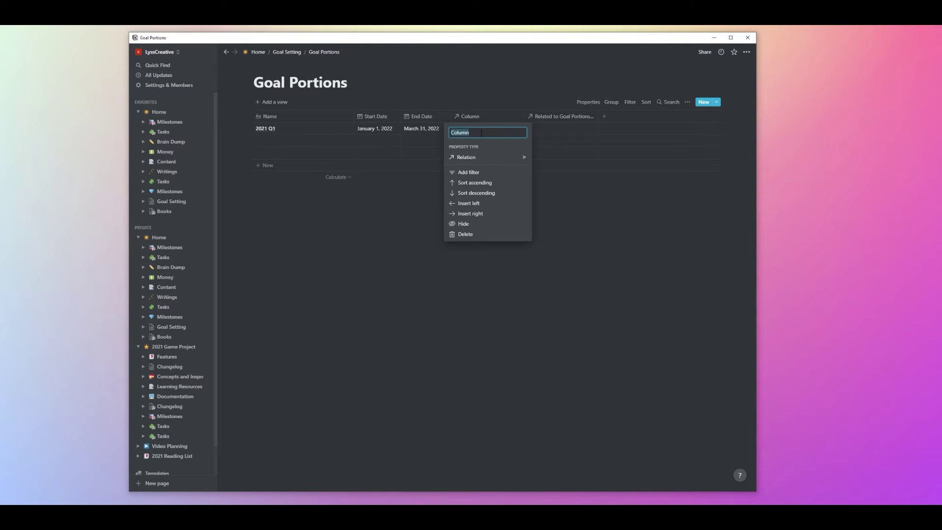
{"action": "type", "text": "Contained In"}
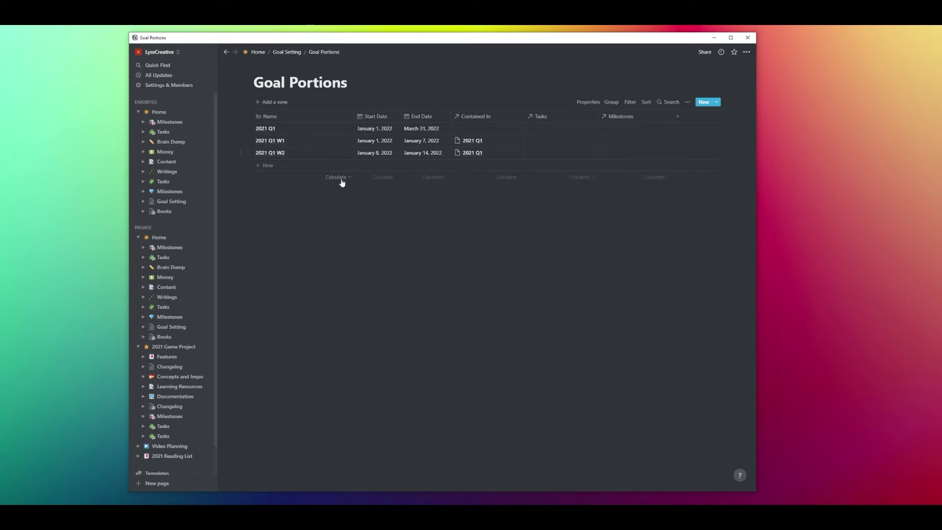
- Add five weekly entries named 2021 Q1 W3 through 2021 Q1 W7 to Goal Portions
{"action": "left_click", "coordinate": [260, 167]}
{"action": "type", "text": "2021 Q1 W3"}
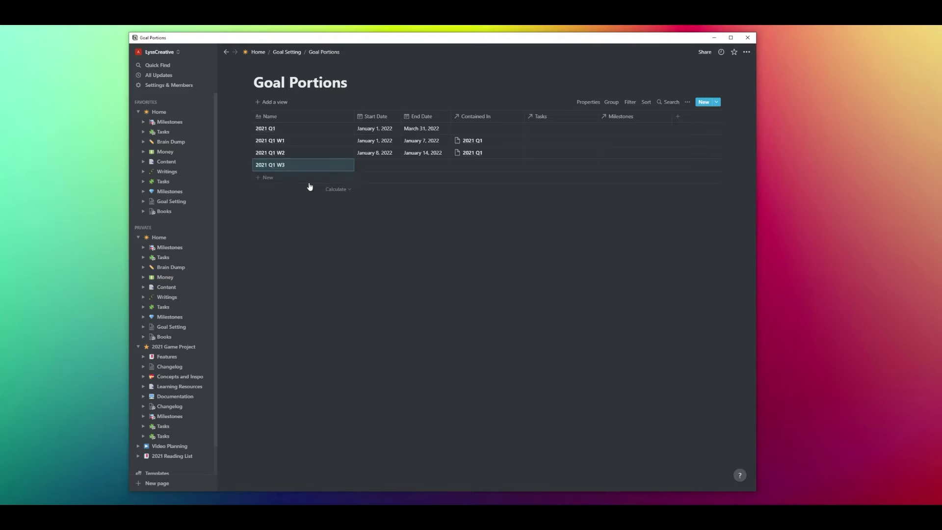
{"action": "left_click", "coordinate": [308, 181]}
{"action": "type", "text": "2021 Q1 W4"}
{"action": "left_click", "coordinate": [275, 189]}
{"action": "type", "text": "2021 Q1 W5"}
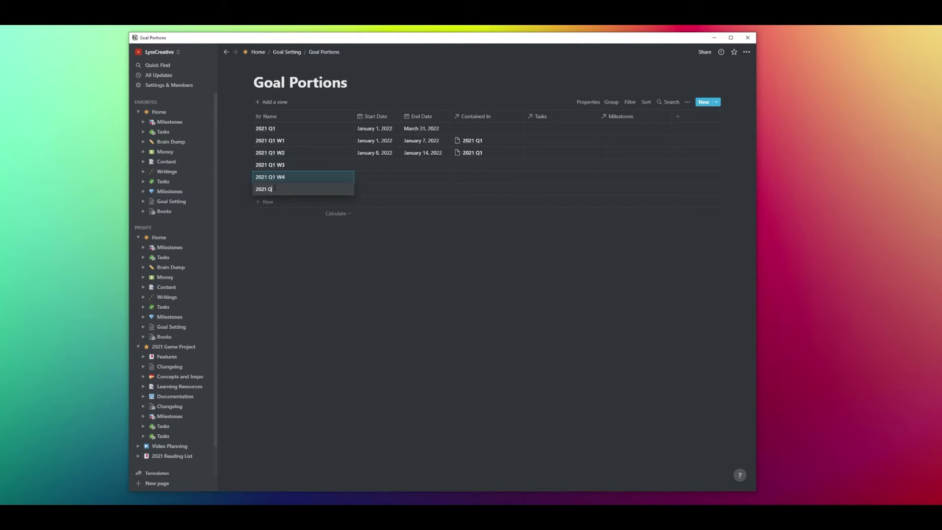
{"action": "left_click", "coordinate": [275, 201]}
{"action": "type", "text": "2021 Q1 W6"}
{"action": "left_click", "coordinate": [277, 213]}
{"action": "type", "text": "2021 Q1 W7"}
- Add five more weekly entries named 2021 Q1 W8 through 2021 Q1 W12
{"action": "left_click", "coordinate": [277, 226]}
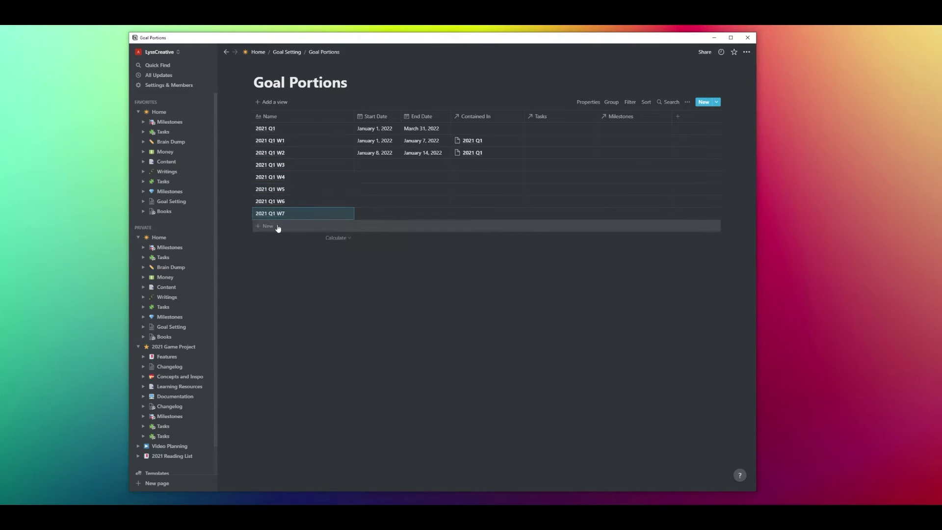
{"action": "type", "text": "2021 Q1 W8"}
{"action": "left_click", "coordinate": [276, 237]}
{"action": "type", "text": "2021 Q1 W9"}
{"action": "left_click", "coordinate": [274, 250]}
{"action": "type", "text": "2021 Q1 W10"}
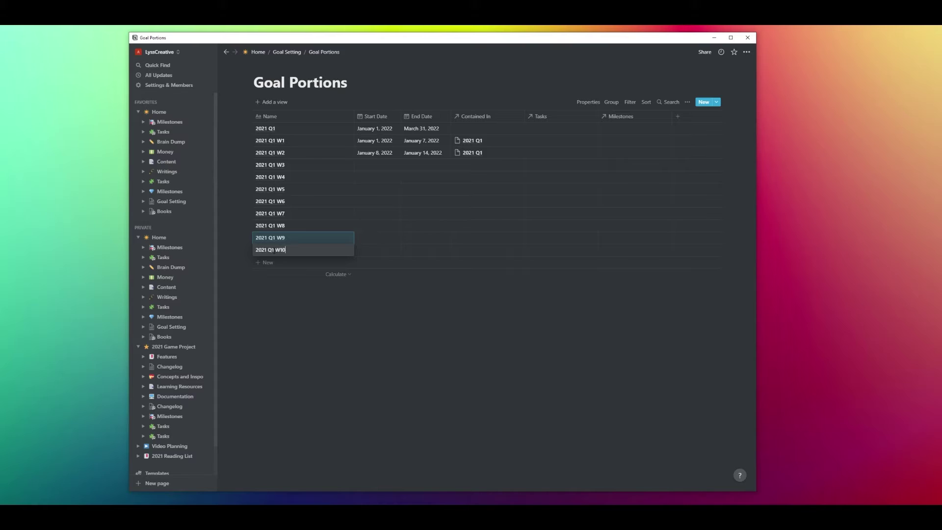
{"action": "left_click", "coordinate": [273, 262]}
{"action": "type", "text": "2021 Q1 W11"}
{"action": "left_click", "coordinate": [272, 274]}
{"action": "type", "text": "2021 Q1 W12"}
- Set the 2022 start and end dates of W3 to January 15–21, W4 to January 22–28, and W5 to January 29–February 4
{"action": "left_click", "coordinate": [375, 165]}
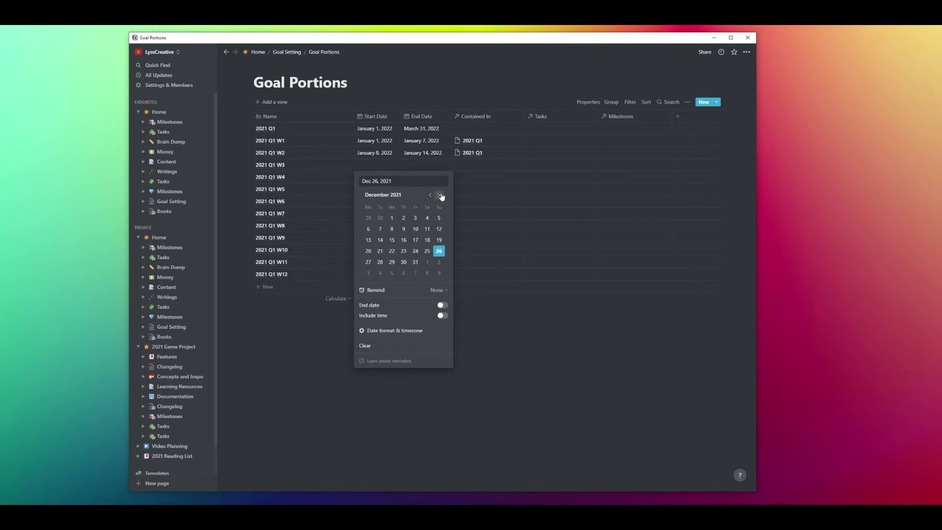
{"action": "left_click", "coordinate": [428, 239]}
{"action": "left_click", "coordinate": [422, 165]}
{"action": "left_click", "coordinate": [462, 251]}
{"action": "left_click", "coordinate": [375, 177]}
{"action": "left_click", "coordinate": [428, 263]}
{"action": "left_click", "coordinate": [422, 177]}
{"action": "left_click", "coordinate": [463, 274]}
{"action": "left_click", "coordinate": [376, 189]}
{"action": "left_click", "coordinate": [427, 286]}
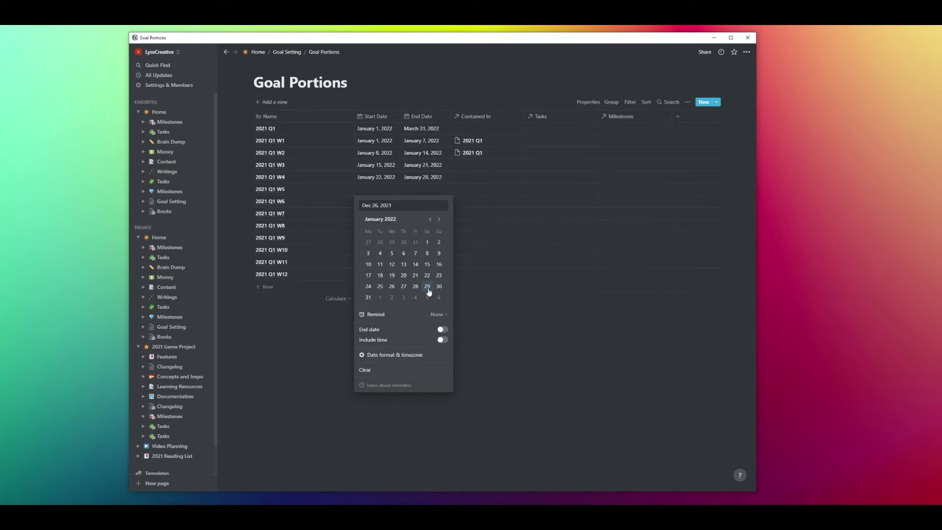
{"action": "left_click", "coordinate": [422, 189]}
{"action": "left_click", "coordinate": [462, 242]}
- Give W6 a start date of February 5, 2022 and an end date, and start W7 on February 12, 2022
{"action": "left_click", "coordinate": [375, 201]}
{"action": "left_click", "coordinate": [439, 231]}
{"action": "left_click", "coordinate": [427, 253]}
{"action": "key", "text": "Escape"}
{"action": "left_click", "coordinate": [422, 202]}
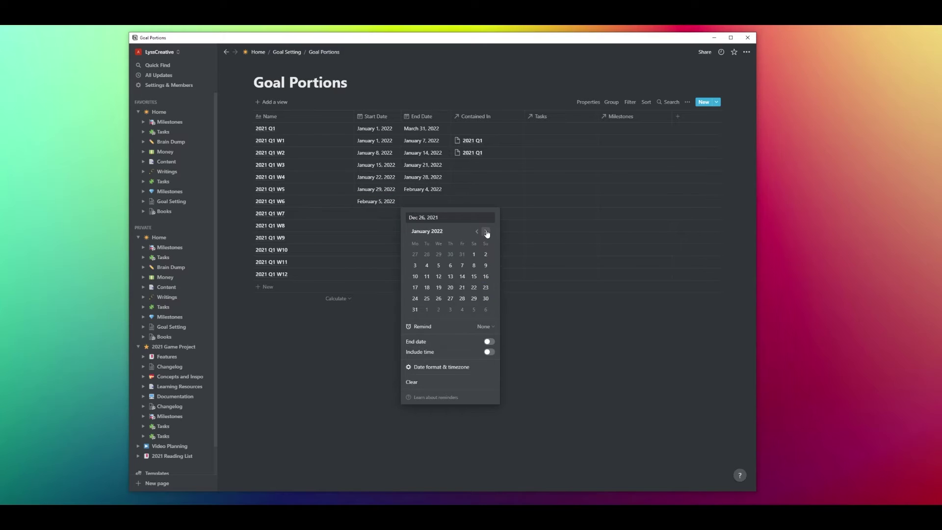
{"action": "left_click", "coordinate": [486, 232]}
{"action": "left_click", "coordinate": [463, 265]}
{"action": "left_click", "coordinate": [376, 214]}
{"action": "left_click", "coordinate": [438, 243]}
{"action": "left_click", "coordinate": [426, 277]}
{"action": "left_click", "coordinate": [422, 213]}
- Keep W1 starting January 1, 2022 but end it January 9, and set W2 to January 10–16, 2022
{"action": "left_click", "coordinate": [374, 140]}
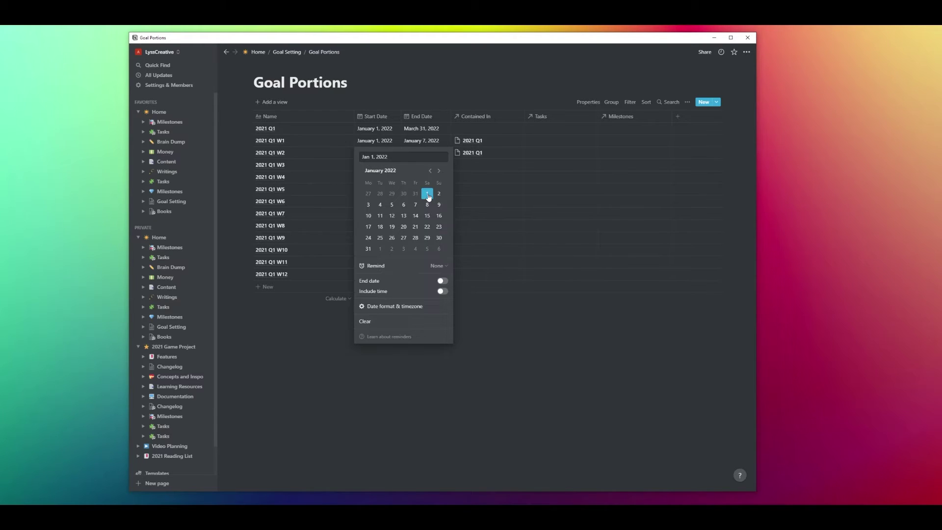
{"action": "left_click", "coordinate": [368, 204]}
{"action": "left_click", "coordinate": [427, 193]}
{"action": "left_click", "coordinate": [422, 141]}
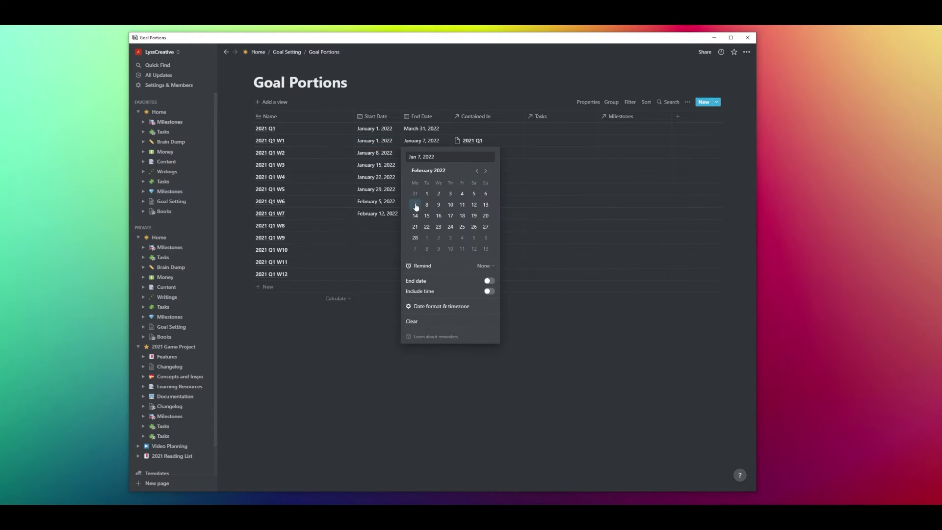
{"action": "left_click", "coordinate": [485, 205]}
{"action": "left_click", "coordinate": [376, 152]}
{"action": "left_click", "coordinate": [368, 228]}
{"action": "left_click", "coordinate": [422, 153]}
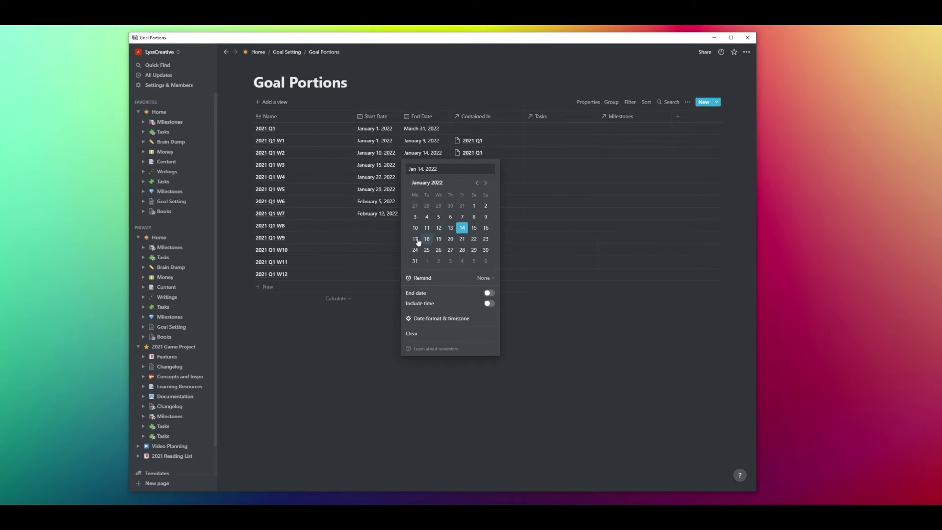
{"action": "left_click", "coordinate": [485, 227]}
- Set the 2022 dates of W3 to January 17–23, W4 to January 24–30, and W5 to January 31–February 6
{"action": "left_click", "coordinate": [375, 165]}
{"action": "left_click", "coordinate": [368, 250]}
{"action": "left_click", "coordinate": [422, 165]}
{"action": "left_click", "coordinate": [485, 251]}
{"action": "left_click", "coordinate": [422, 177]}
{"action": "left_click", "coordinate": [375, 189]}
{"action": "left_click", "coordinate": [369, 297]}
{"action": "left_click", "coordinate": [422, 189]}
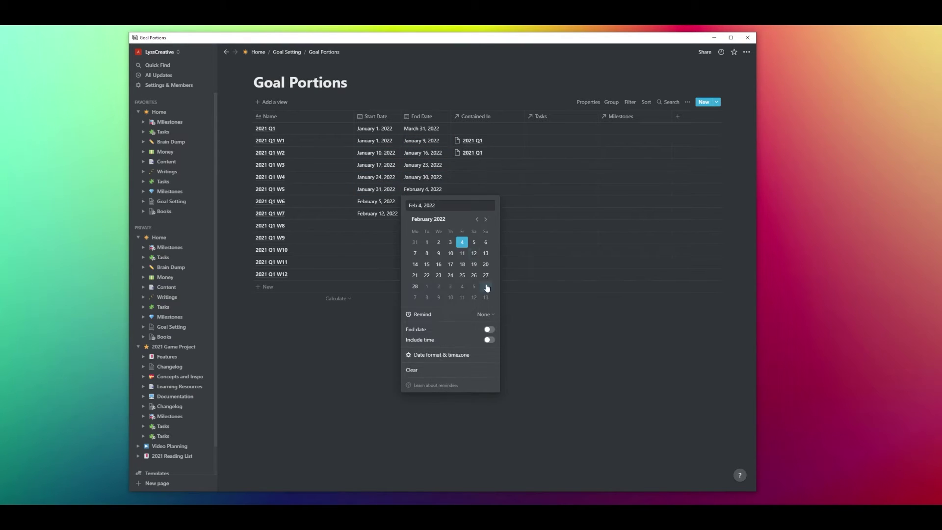
{"action": "left_click", "coordinate": [486, 241]}
- Set the dates of W6 to February 7–13, 2022 and of W7 to February 14–20, 2022
{"action": "left_click", "coordinate": [376, 201]}
{"action": "left_click", "coordinate": [368, 265]}
{"action": "left_click", "coordinate": [422, 202]}
{"action": "left_click", "coordinate": [376, 213]}
{"action": "left_click", "coordinate": [434, 213]}
{"action": "left_click", "coordinate": [486, 288]}
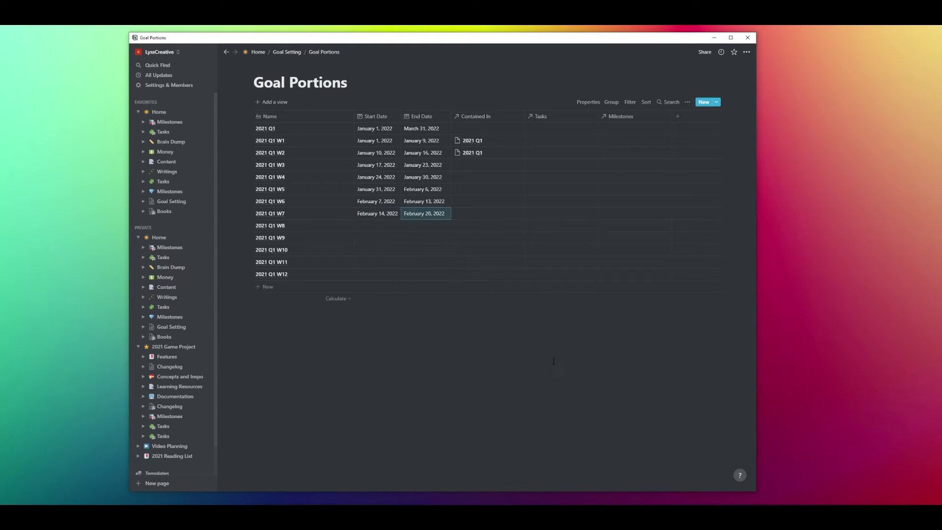
- Set the dates of W8 to February 21–27, 2022 and of W9 to February 28–March 6, 2022
{"action": "left_click", "coordinate": [368, 312]}
{"action": "left_click", "coordinate": [422, 226]}
{"action": "left_click", "coordinate": [486, 312]}
{"action": "left_click", "coordinate": [376, 237]}
{"action": "left_click", "coordinate": [368, 335]}
{"action": "left_click", "coordinate": [422, 237]}
{"action": "left_click", "coordinate": [486, 291]}
- Set the dates of W10 to March 7–13, 2022 and of W11 to March 14–20, 2022
{"action": "left_click", "coordinate": [375, 249]}
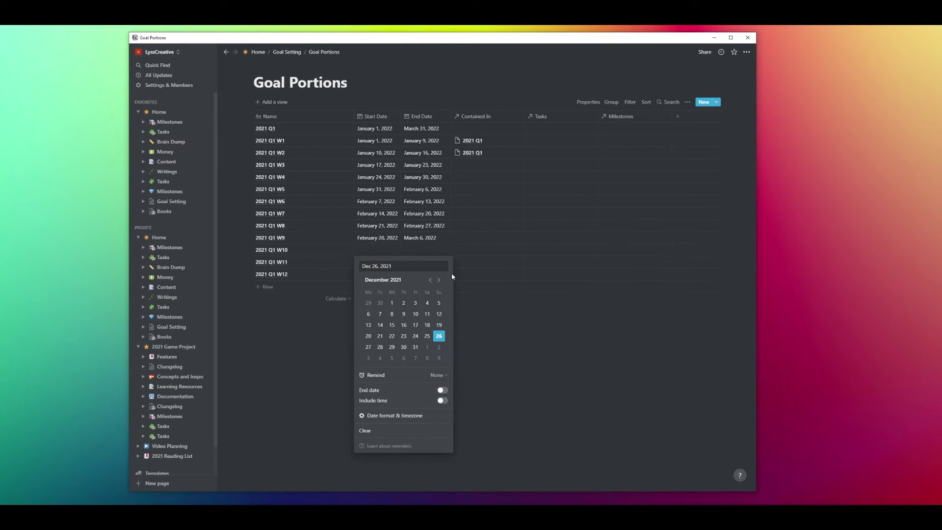
{"action": "left_click", "coordinate": [368, 313]}
{"action": "left_click", "coordinate": [422, 250]}
{"action": "left_click", "coordinate": [486, 314]}
{"action": "left_click", "coordinate": [375, 262]}
{"action": "left_click", "coordinate": [368, 337]}
{"action": "left_click", "coordinate": [422, 262]}
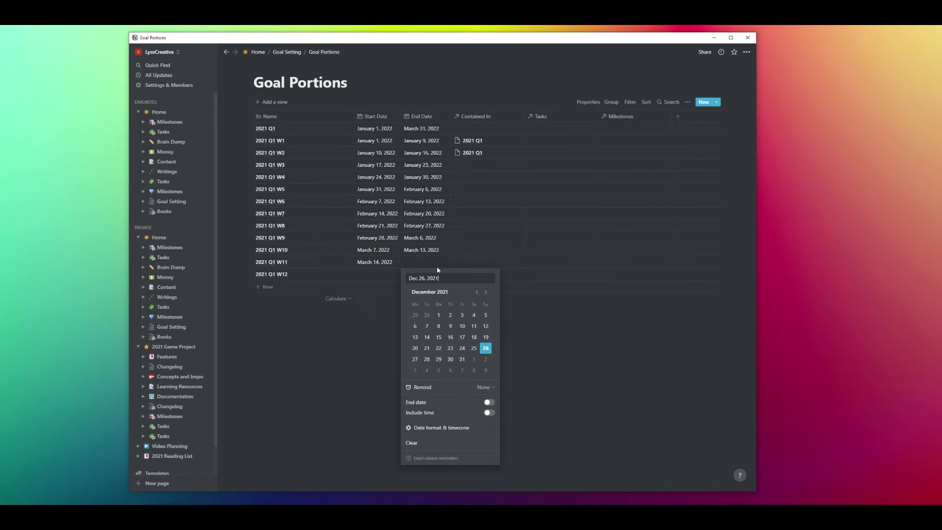
{"action": "left_click", "coordinate": [486, 337]}
- Set W12 to start on March 21, 2022 and end on March 27, 2022
{"action": "left_click", "coordinate": [375, 274]}
{"action": "left_click", "coordinate": [369, 360]}
{"action": "left_click", "coordinate": [422, 275]}
{"action": "left_click", "coordinate": [486, 359]}
{"action": "key", "text": "Escape"}
- Link the weekly entries W3 through W7 to 2021 Q1 in the Contained In relation
{"action": "left_click", "coordinate": [486, 165]}
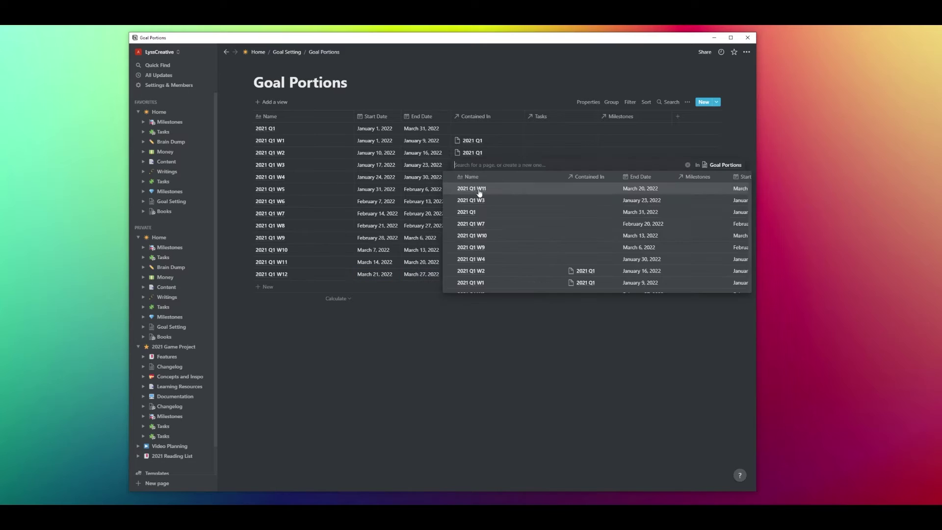
{"action": "left_click", "coordinate": [479, 193]}
{"action": "left_click", "coordinate": [486, 176]}
{"action": "left_click", "coordinate": [479, 206]}
{"action": "left_click", "coordinate": [486, 189]}
{"action": "left_click", "coordinate": [486, 201]}
{"action": "left_click", "coordinate": [480, 247]}
{"action": "left_click", "coordinate": [485, 214]}
{"action": "left_click", "coordinate": [477, 261]}
- Link the weekly entries W8 through W12 to 2021 Q1 in the Contained In relation
{"action": "left_click", "coordinate": [486, 225]}
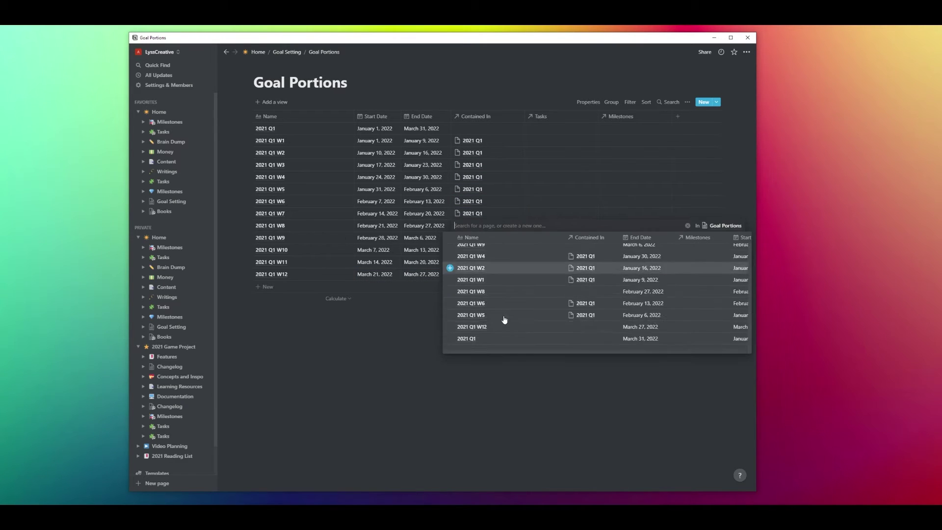
{"action": "left_click", "coordinate": [478, 270]}
{"action": "left_click", "coordinate": [486, 237]}
{"action": "left_click", "coordinate": [478, 336]}
{"action": "left_click", "coordinate": [486, 250]}
{"action": "left_click", "coordinate": [486, 262]}
{"action": "left_click", "coordinate": [478, 285]}
{"action": "left_click", "coordinate": [482, 274]}
{"action": "left_click", "coordinate": [479, 297]}
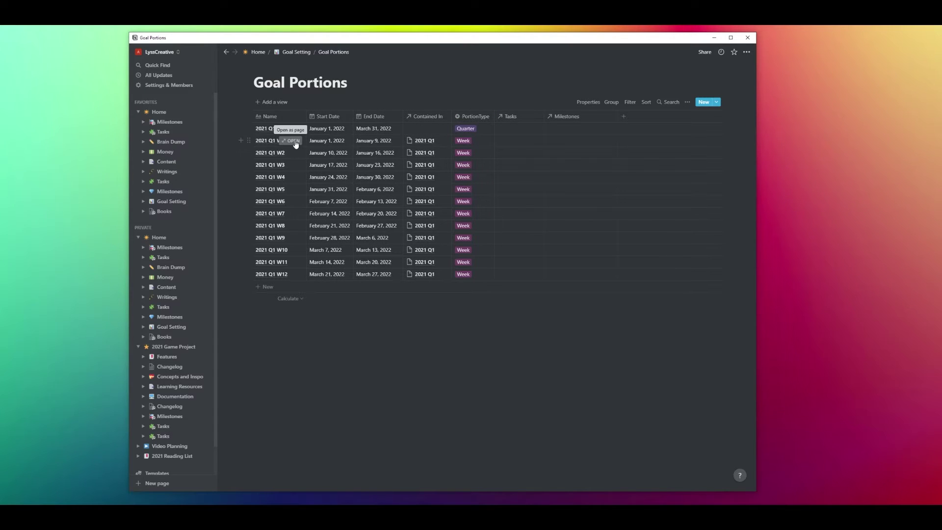
- From the 2021 Q1 W1 entry, create a database template named Week Score with the level-3 heading "Week of [ ]"
{"action": "left_click", "coordinate": [293, 140]}
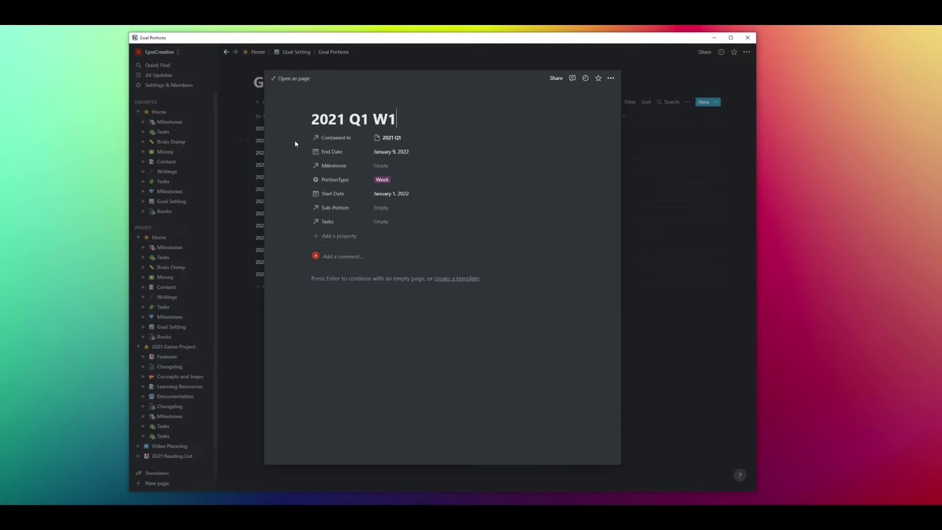
{"action": "left_click", "coordinate": [457, 279]}
{"action": "type", "text": "Week Score"}
{"action": "key", "text": "Return"}
{"action": "type", "text": "### Week of [ ]"}
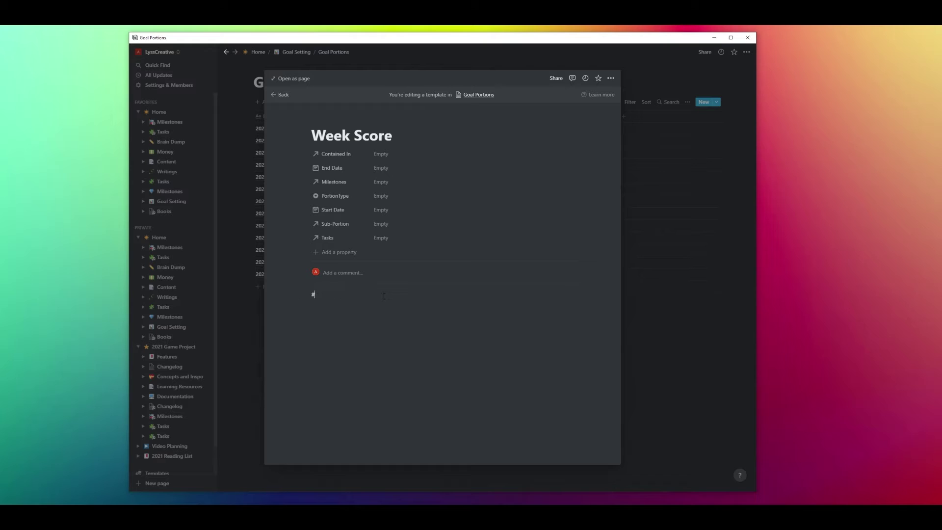
{"action": "key", "text": "Return"}
{"action": "type", "text": "/table"}
{"action": "key", "text": "Return"}
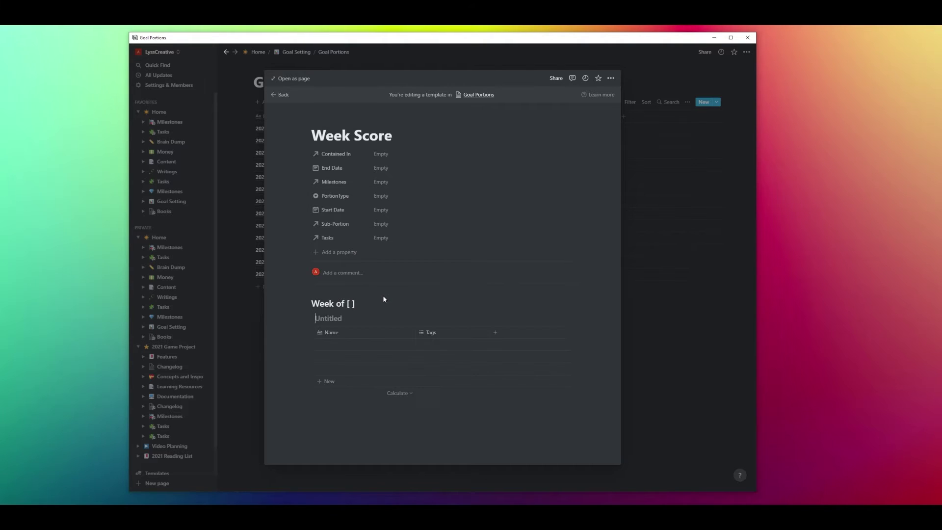
{"action": "key", "text": "ctrl+z"}
- Insert a linked view of the Tasks database under the "Week of [ ]" heading and filter its entries
{"action": "type", "text": "/re"}
{"action": "key", "text": "BackSpace"}
{"action": "key", "text": "BackSpace"}
{"action": "type", "text": "re"}
{"action": "scroll", "coordinate": [384, 298], "scroll_direction": "down", "scroll_amount": 5}
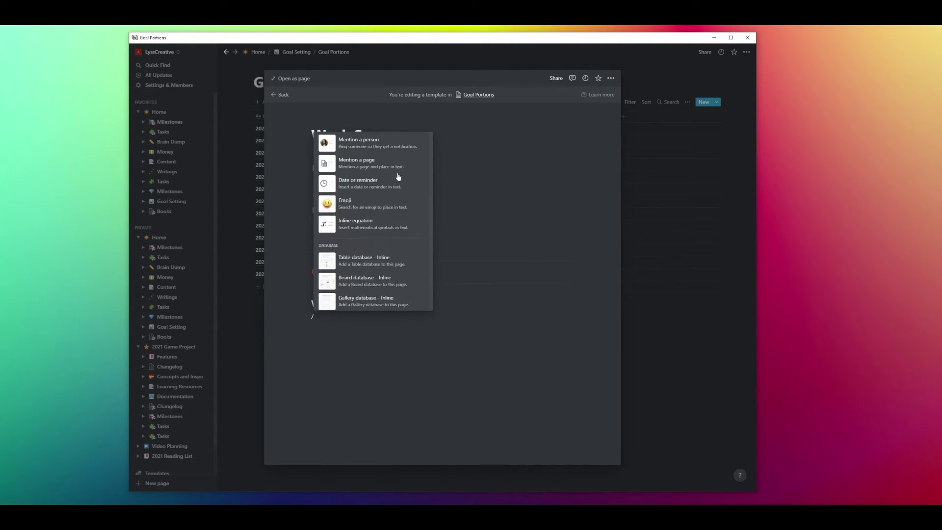
{"action": "left_click", "coordinate": [373, 298]}
{"action": "type", "text": "ta"}
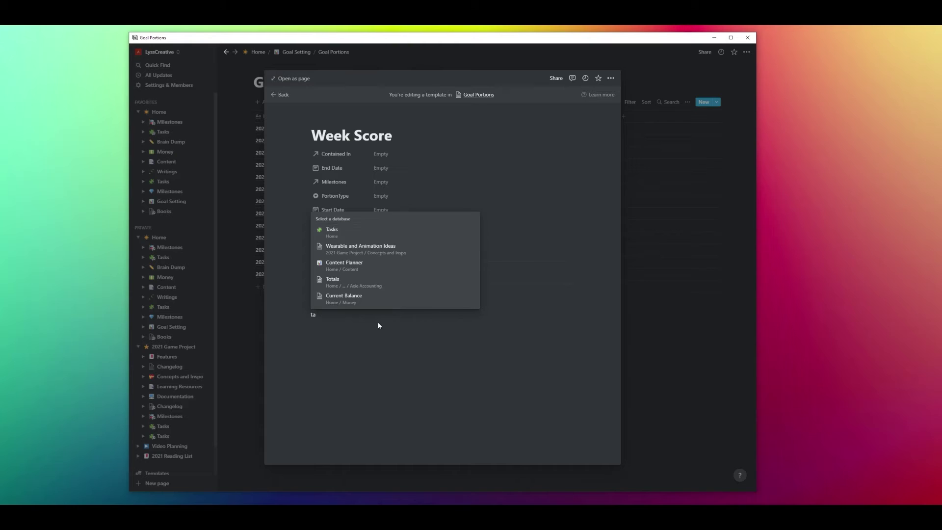
{"action": "left_click", "coordinate": [346, 236]}
{"action": "left_click", "coordinate": [421, 294]}
{"action": "left_click", "coordinate": [417, 246]}
- Hide Created, Related to Changelog and the other extra columns, keeping Name, Initiative, Points, Status and Tags in the linked Tasks view
{"action": "left_click", "coordinate": [436, 332]}
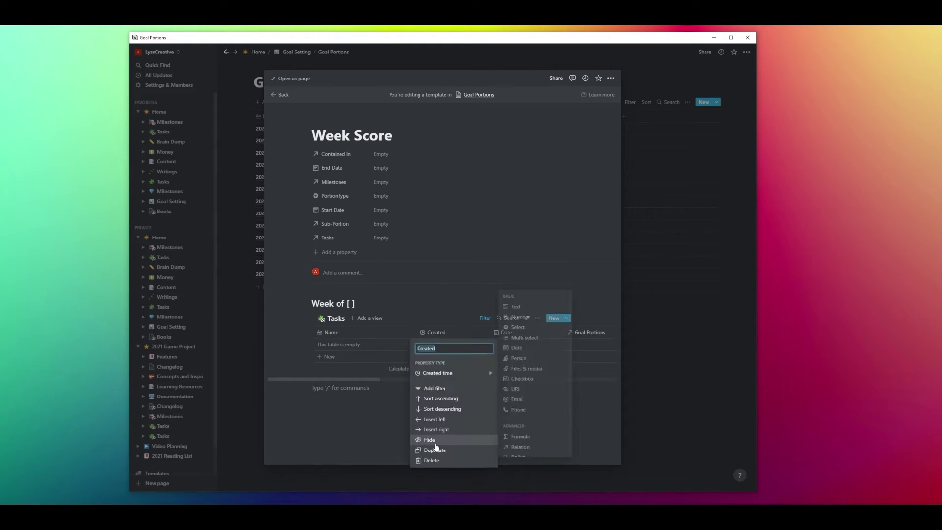
{"action": "left_click", "coordinate": [435, 446]}
{"action": "left_click", "coordinate": [393, 333]}
{"action": "left_click", "coordinate": [410, 449]}
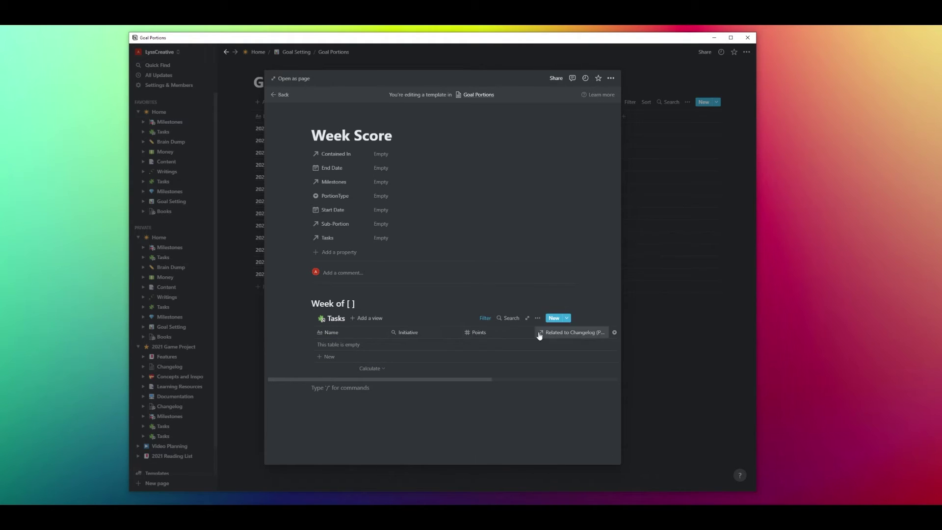
{"action": "left_click", "coordinate": [540, 332]}
{"action": "left_click", "coordinate": [557, 449]}
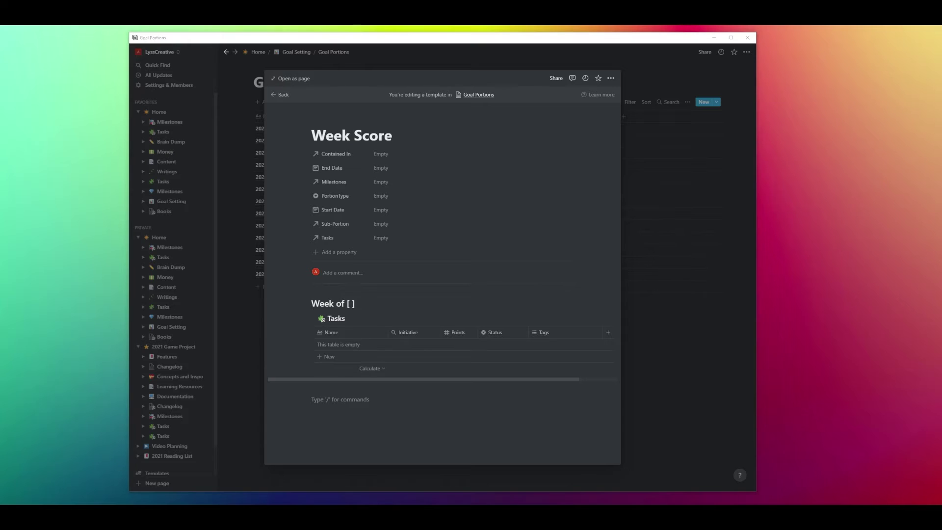
- Add the day labels Monday, Tuesday, Wednesday, Thursday, Friday and Saturday to the Week Score template
{"action": "left_click", "coordinate": [447, 406]}
{"action": "type", "text": "Monday"}
{"action": "key", "text": "Return"}
{"action": "type", "text": "Tuesday"}
{"action": "key", "text": "Return"}
{"action": "type", "text": "Wednesday"}
{"action": "key", "text": "Return"}
{"action": "type", "text": "Thursday"}
{"action": "key", "text": "Return"}
{"action": "type", "text": "Friday"}
{"action": "key", "text": "Return"}
{"action": "type", "text": "Saturday"}
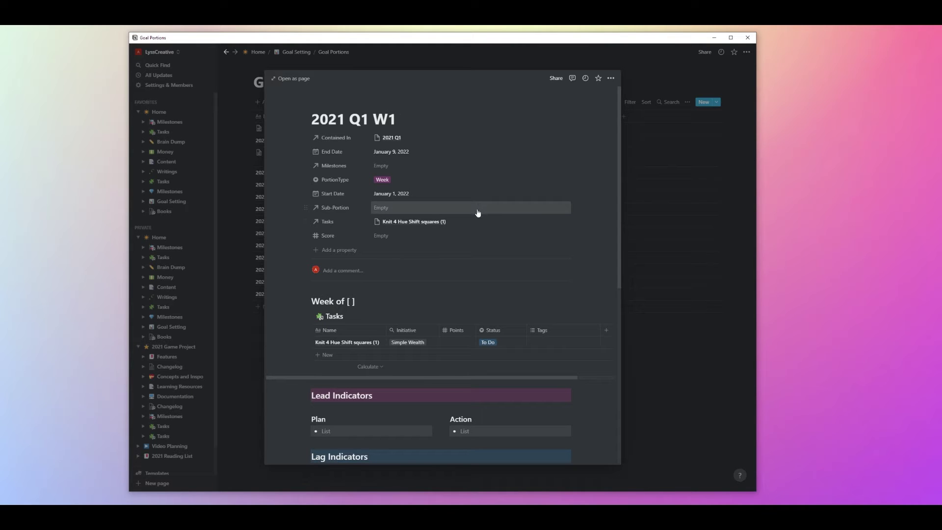
- In the 2021 Q1 W1 entry, enter "spend 20 minutes per night knitting" as the Lead Indicators plan
{"action": "scroll", "coordinate": [538, 204], "scroll_direction": "down", "scroll_amount": 3}
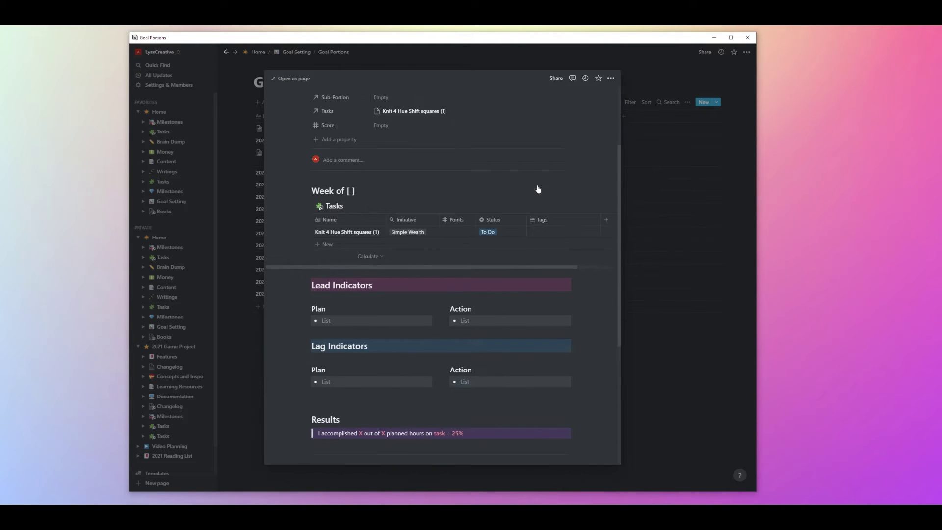
{"action": "scroll", "coordinate": [538, 186], "scroll_direction": "down", "scroll_amount": 2}
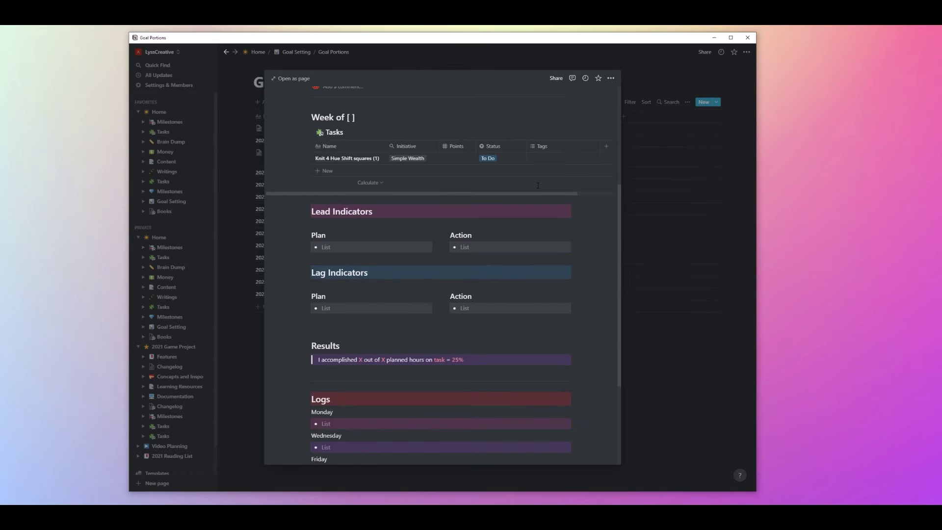
{"action": "scroll", "coordinate": [538, 190], "scroll_direction": "up", "scroll_amount": 1}
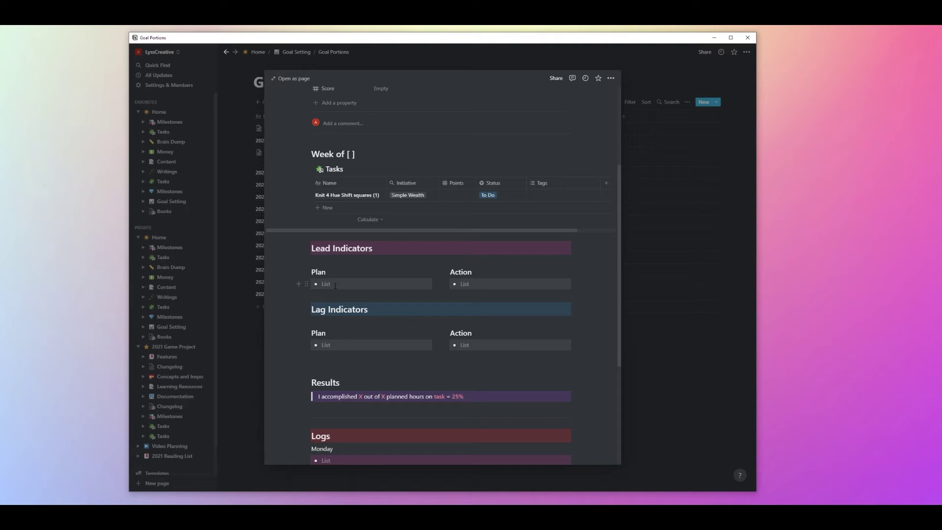
{"action": "type", "text": "spend 20"}
{"action": "type", "text": " minutes per"}
{"action": "type", "text": " night knit"}
{"action": "type", "text": "ting"}
- Enter "4 Hue Shift squares complete" as the Lag Indicators plan
{"action": "type", "text": "4"}
{"action": "type", "text": " Hue Shift "}
{"action": "type", "text": "squares c"}
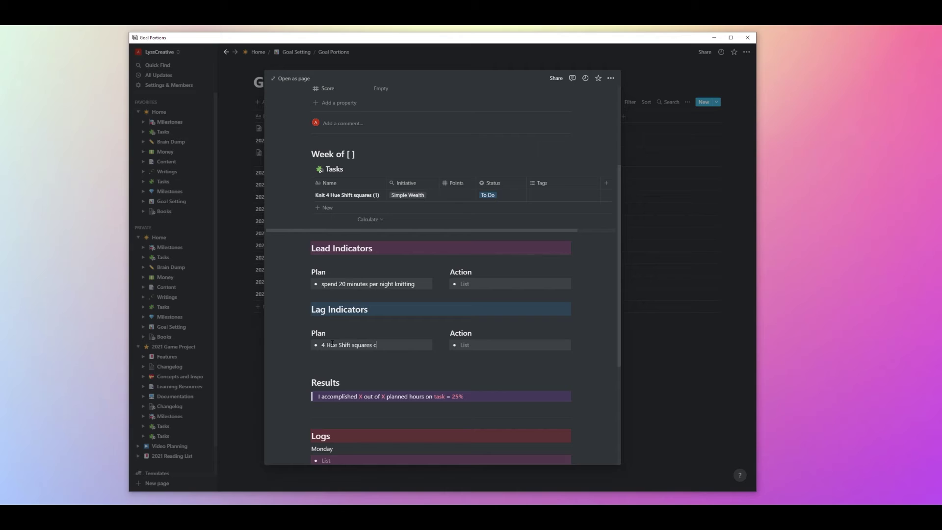
{"action": "type", "text": "omplete"}
- Reword the Results line to "I accomplished X out of 4 planned squares on Hue Shift afghan = %"
{"action": "scroll", "coordinate": [322, 350], "scroll_direction": "down", "scroll_amount": 5}
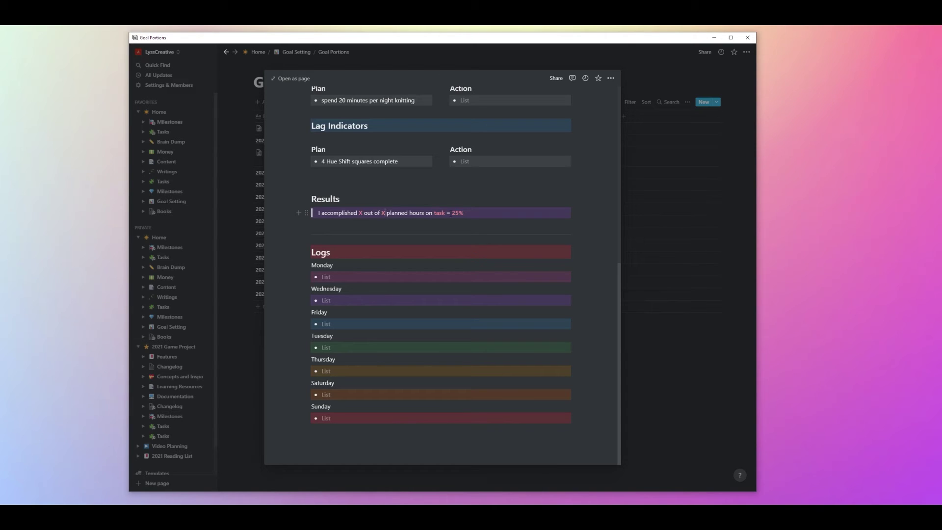
{"action": "key", "text": "BackSpace"}
{"action": "type", "text": "4"}
{"action": "left_click_drag", "start_coordinate": [424, 213], "coordinate": [409, 213]}
{"action": "type", "text": "squares"}
{"action": "double_click", "coordinate": [444, 212]}
{"action": "type", "text": "Hue Shift afghan"}
{"action": "left_click_drag", "start_coordinate": [496, 213], "coordinate": [489, 213]}
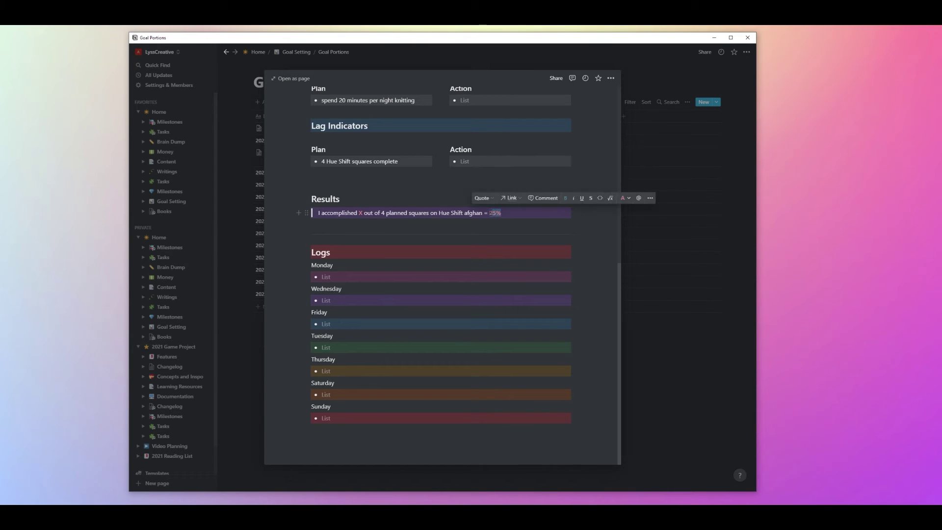
{"action": "key", "text": "BackSpace"}
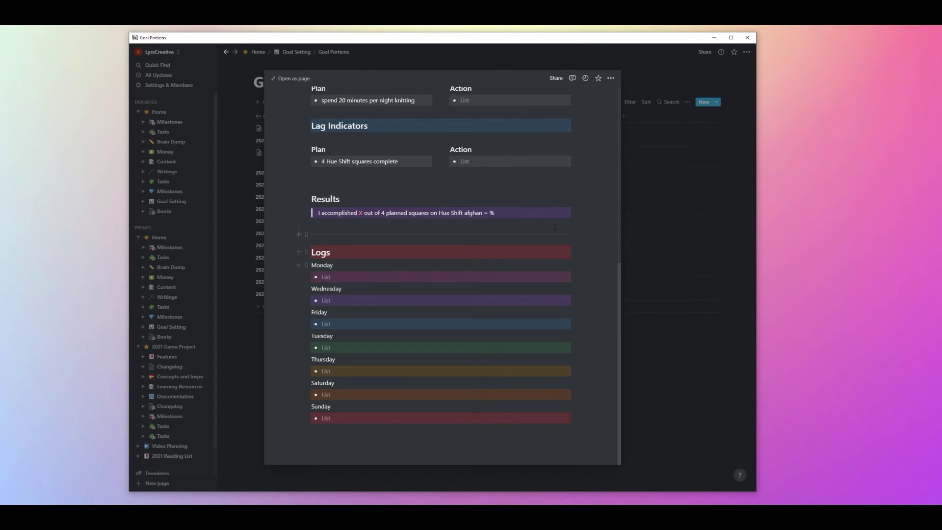
{"action": "left_click", "coordinate": [548, 216]}
- Set the W1 entry's Score to 0, format the property as Percent and close the entry
{"action": "scroll", "coordinate": [574, 328], "scroll_direction": "up", "scroll_amount": 5}
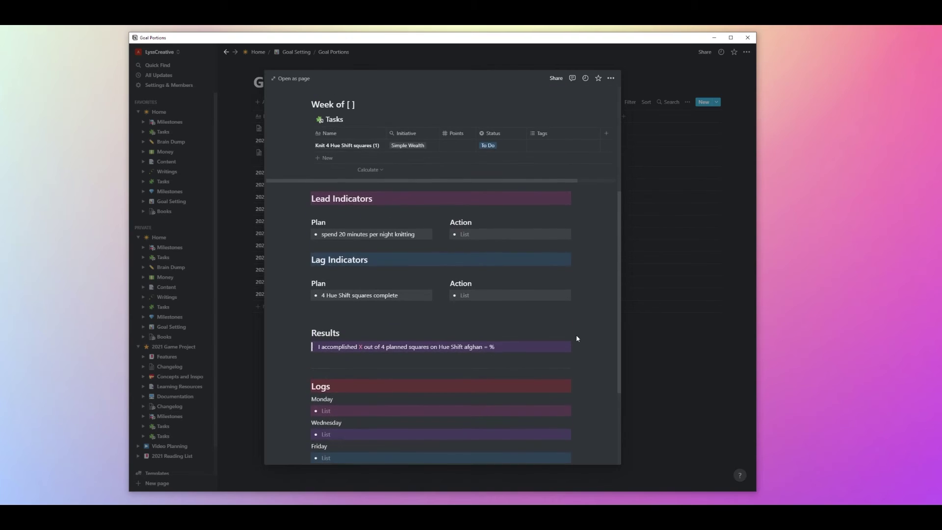
{"action": "scroll", "coordinate": [577, 339], "scroll_direction": "up", "scroll_amount": 3}
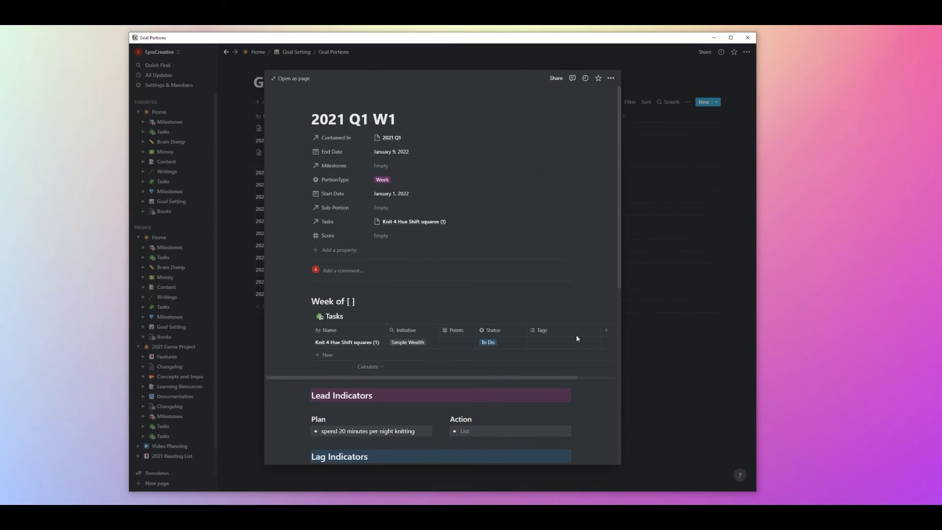
{"action": "mouse_move", "coordinate": [577, 325]}
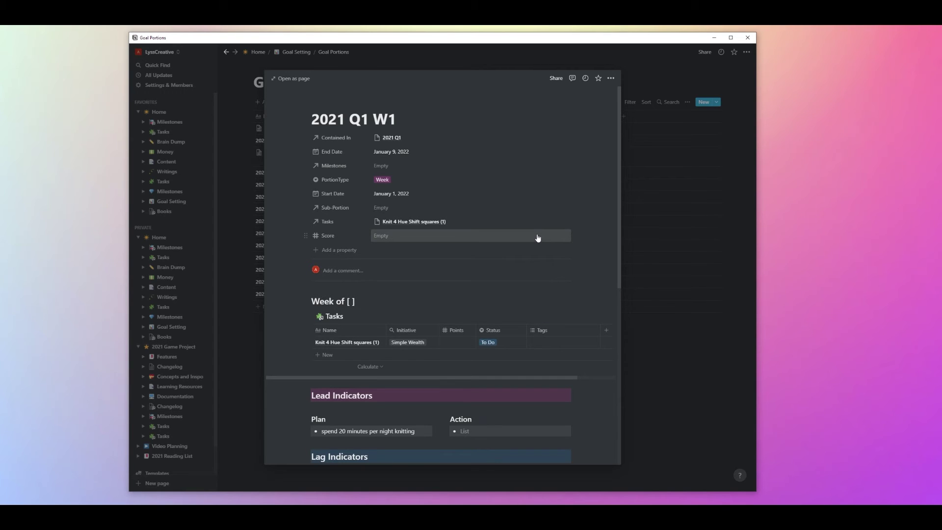
{"action": "scroll", "coordinate": [538, 238], "scroll_direction": "down", "scroll_amount": 7}
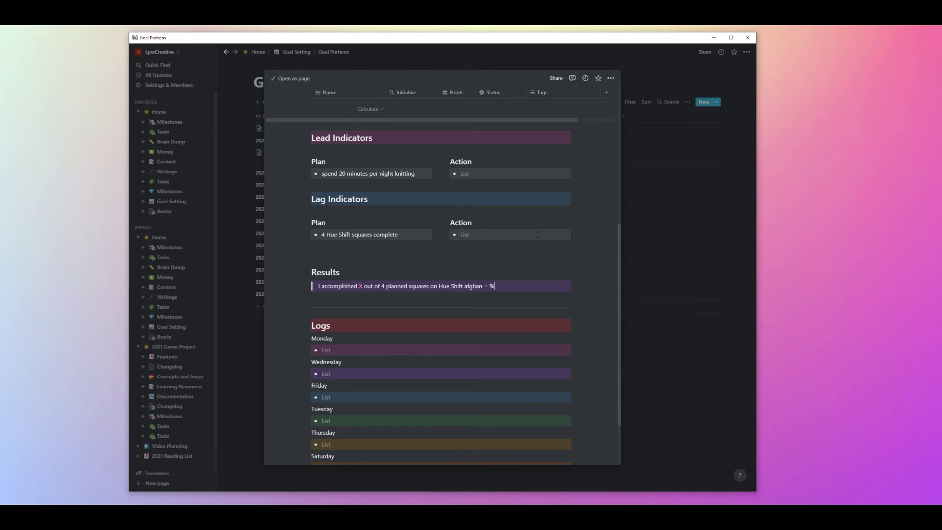
{"action": "scroll", "coordinate": [538, 234], "scroll_direction": "down", "scroll_amount": 1}
{"action": "scroll", "coordinate": [535, 237], "scroll_direction": "up", "scroll_amount": 6}
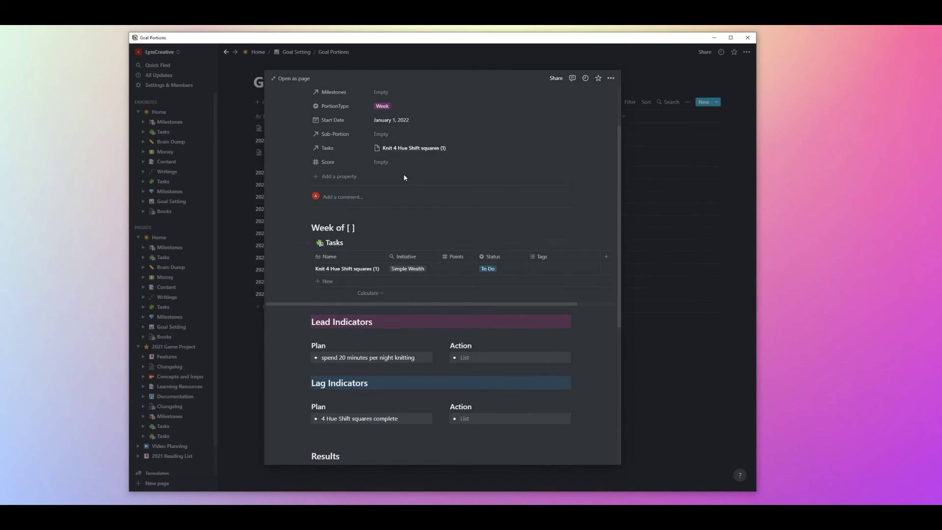
{"action": "left_click", "coordinate": [394, 162]}
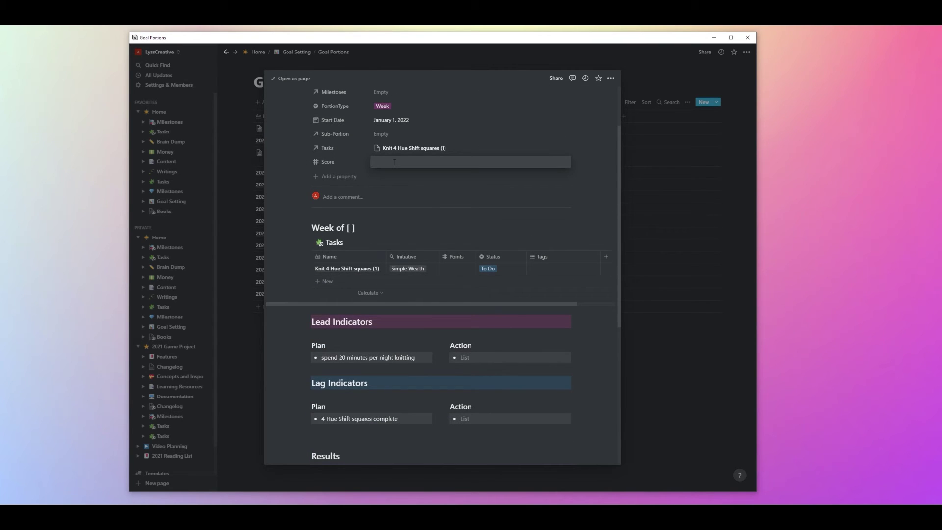
{"action": "type", "text": "0"}
{"action": "key", "text": "Return"}
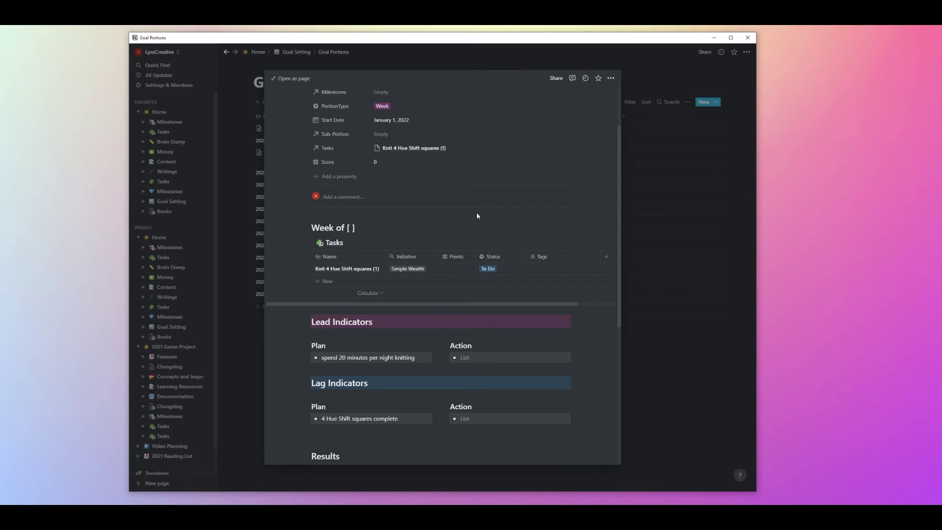
{"action": "left_click", "coordinate": [554, 162]}
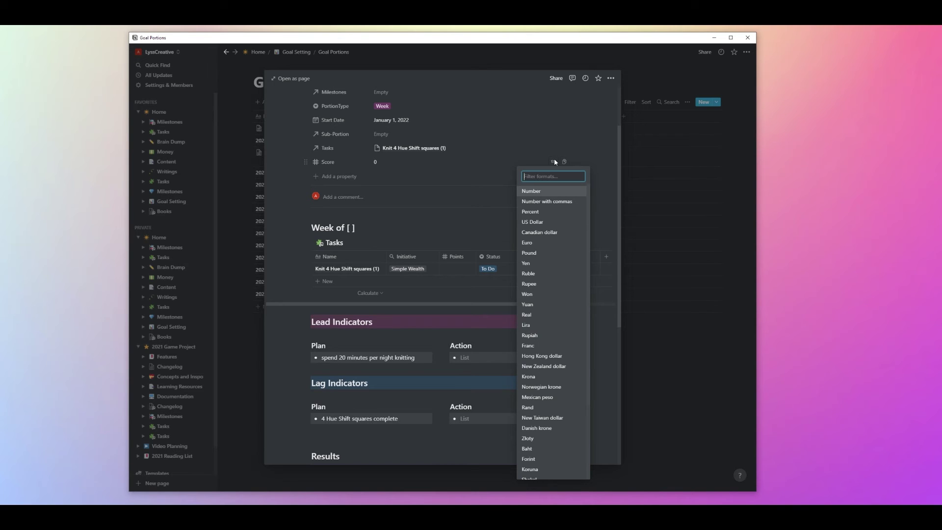
{"action": "left_click", "coordinate": [530, 213]}
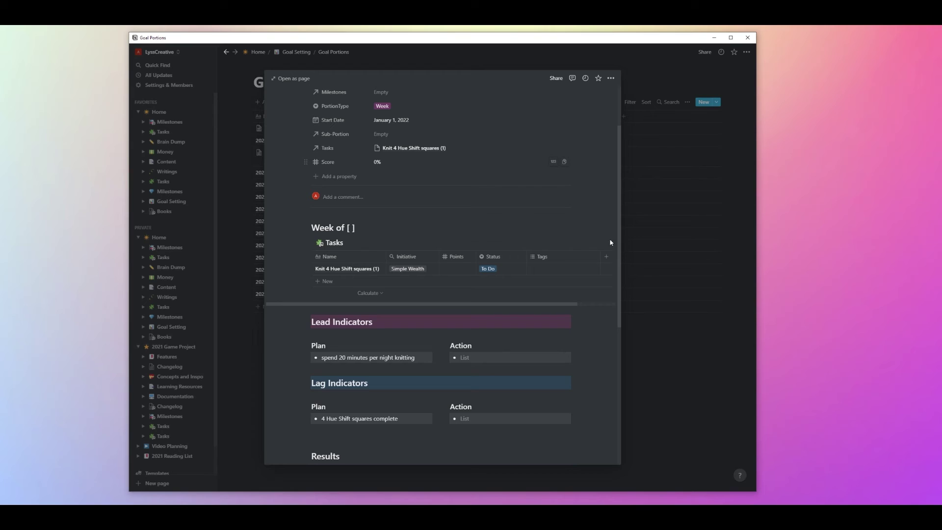
{"action": "left_click", "coordinate": [649, 361]}
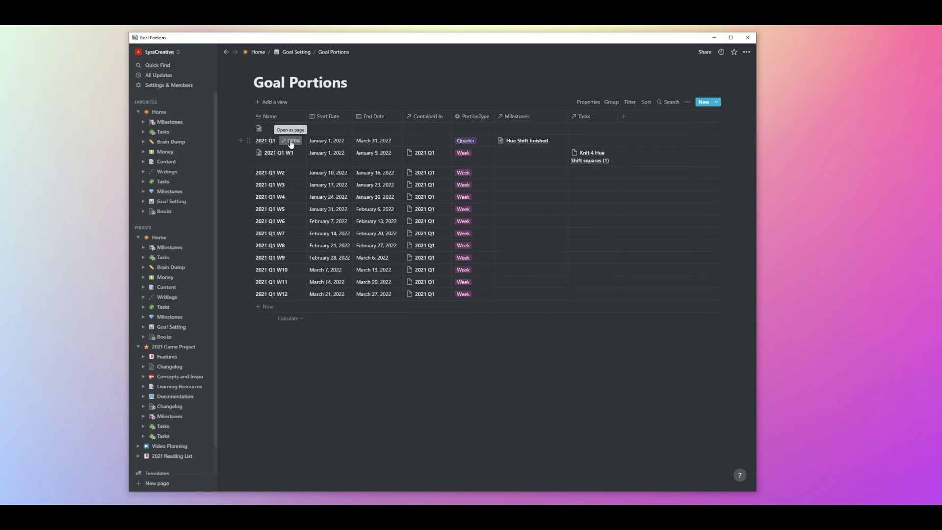
- From the 2021 Q1 entry, create a database template named Quarter Score with the level-2 heading "Quarter [ ]"
{"action": "left_click", "coordinate": [291, 141]}
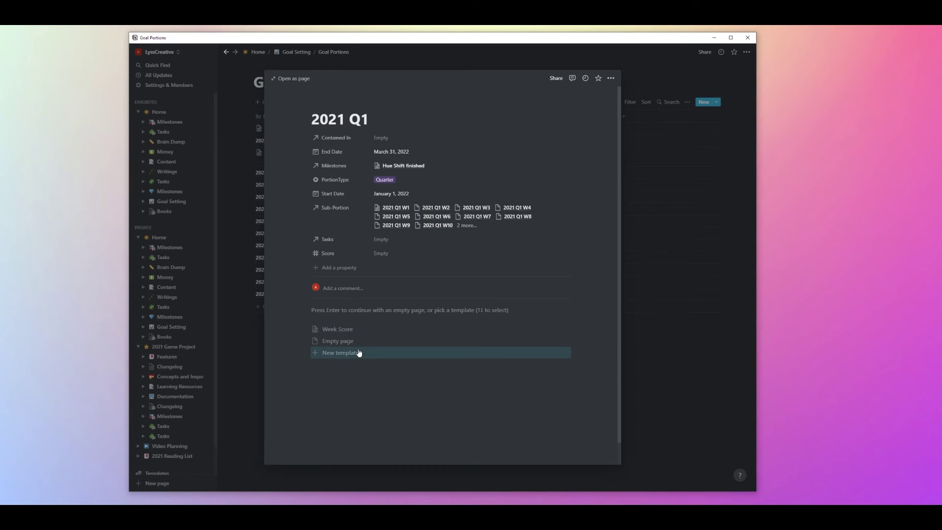
{"action": "left_click", "coordinate": [348, 353]}
{"action": "type", "text": "Quarter Score"}
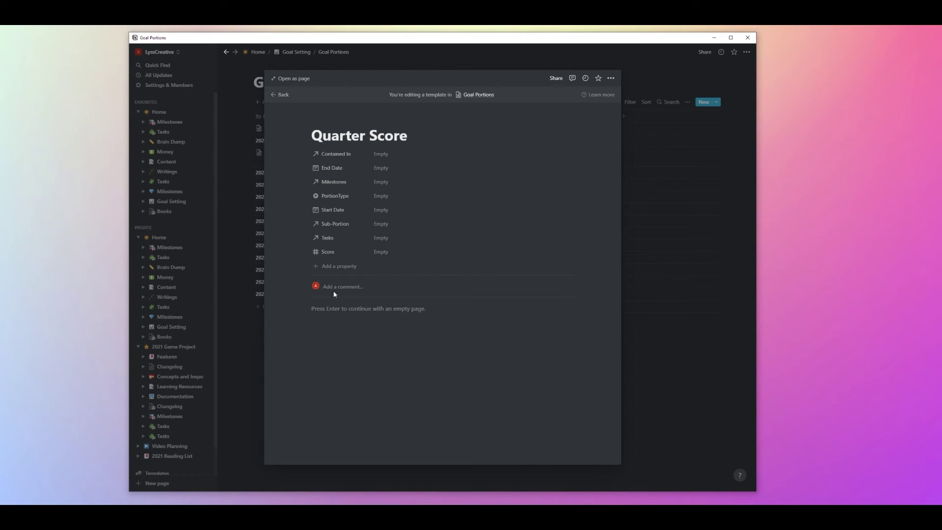
{"action": "left_click", "coordinate": [377, 309]}
{"action": "type", "text": "## Quarter [ ]"}
{"action": "key", "text": "Return"}
- Add the line "During this quarter my goal is to:" followed by a bulleted-list placeholder under the heading
{"action": "type", "text": "During this quarter my goal is to:"}
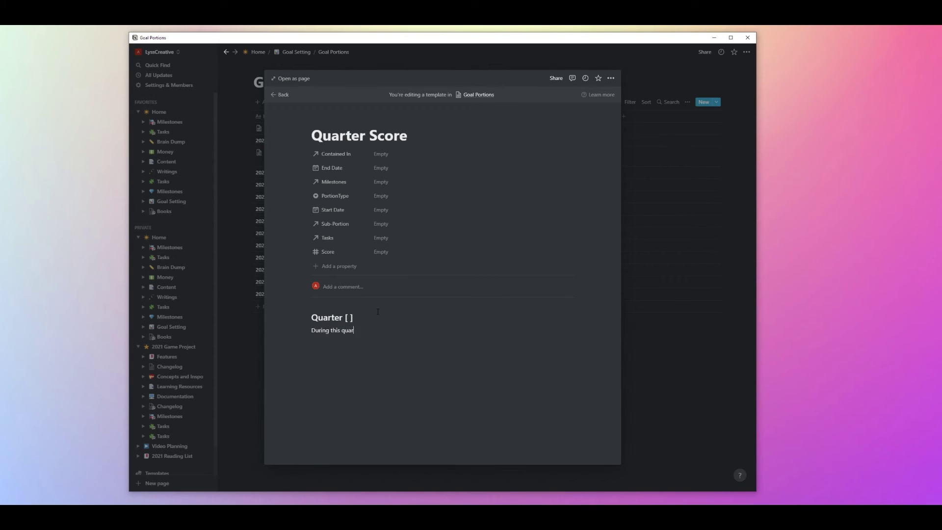
{"action": "key", "text": "Return"}
{"action": "type", "text": "/bul"}
{"action": "key", "text": "Return"}
{"action": "type", "text": "[ ]"}
{"action": "key", "text": "Return"}
{"action": "key", "text": "Return"}
{"action": "key", "text": "Return"}
- Insert a linked view of the Milestones database below the goal list in the Quarter Score template
{"action": "type", "text": "/linked"}
{"action": "key", "text": "Return"}
{"action": "type", "text": "mile"}
{"action": "key", "text": "Return"}
- Filter the linked Milestones view to the milestones related to the quarter's own goal portion
{"action": "left_click", "coordinate": [485, 294]}
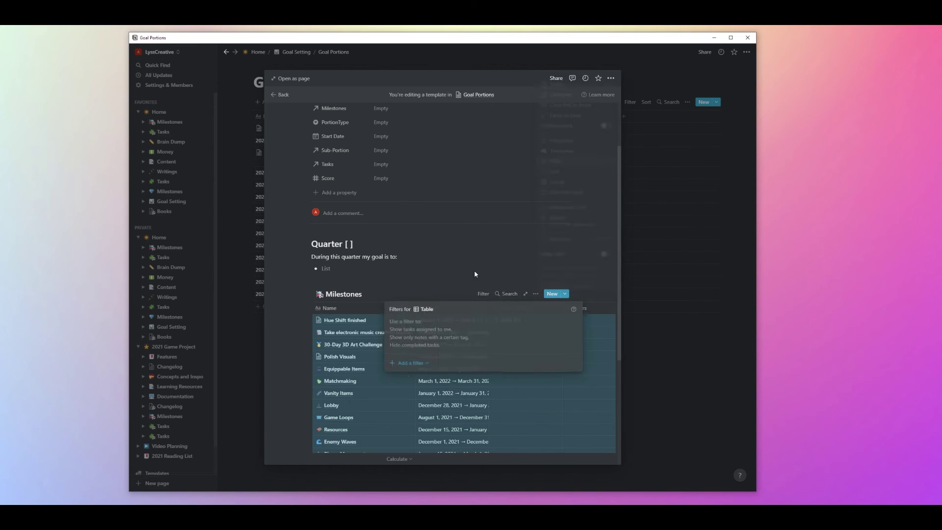
{"action": "left_click", "coordinate": [408, 362]}
{"action": "left_click", "coordinate": [413, 379]}
{"action": "left_click", "coordinate": [432, 324]}
{"action": "left_click", "coordinate": [411, 377]}
{"action": "left_click", "coordinate": [533, 324]}
{"action": "left_click", "coordinate": [511, 423]}
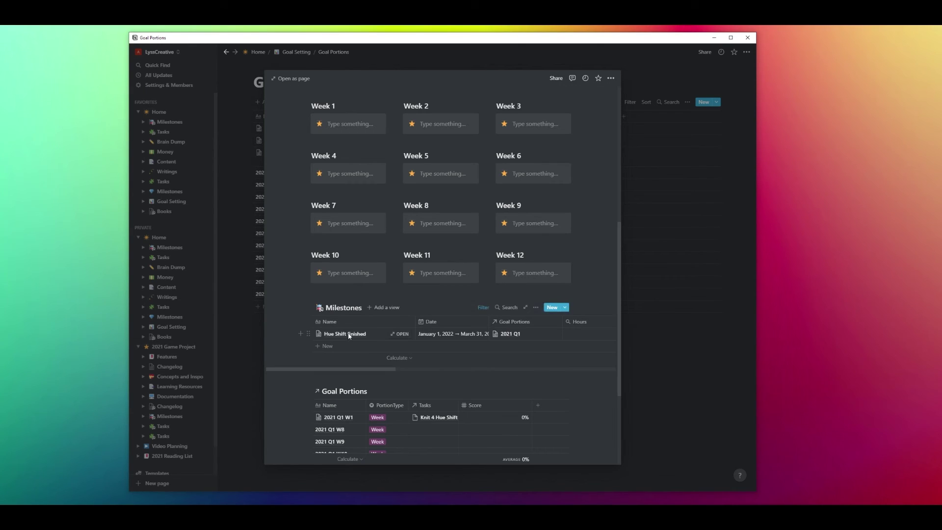
- In the 2021 Q1 entry's Goal Portions view, widen the Tasks column to fit its text and narrow the Score column
{"action": "scroll", "coordinate": [586, 391], "scroll_direction": "down", "scroll_amount": 2}
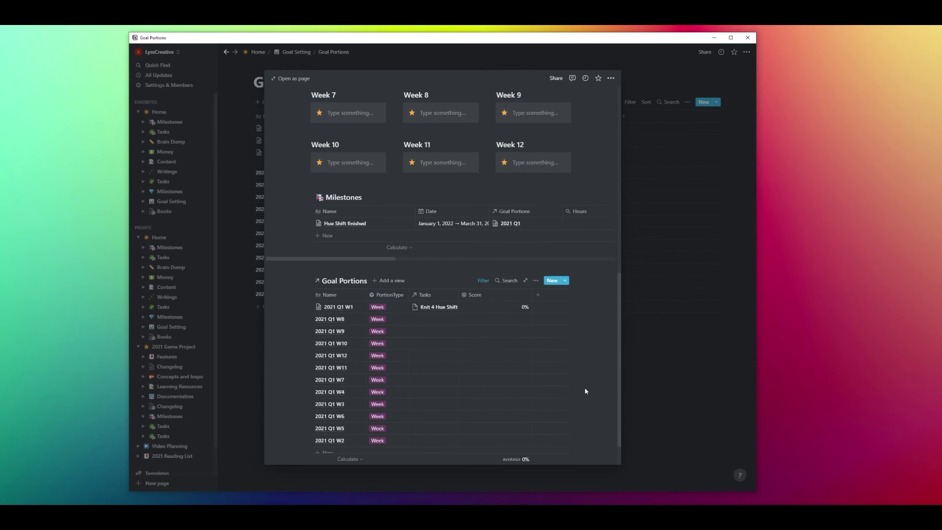
{"action": "scroll", "coordinate": [594, 386], "scroll_direction": "down", "scroll_amount": 1}
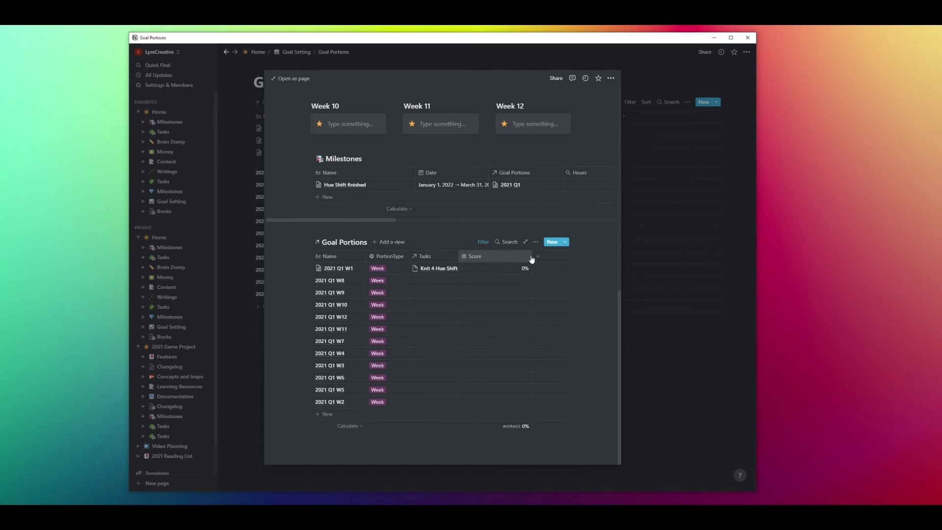
{"action": "left_click_drag", "start_coordinate": [458, 258], "coordinate": [493, 257]}
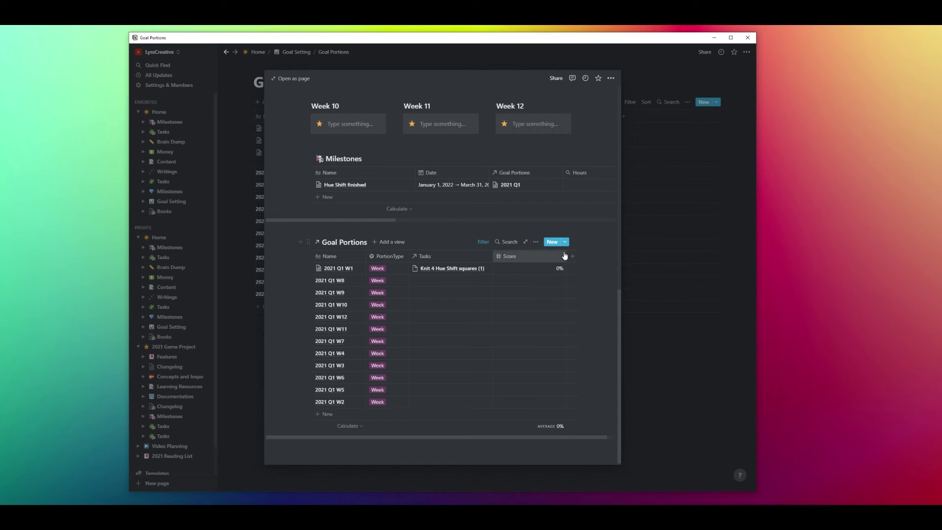
{"action": "left_click_drag", "start_coordinate": [566, 255], "coordinate": [535, 256]}
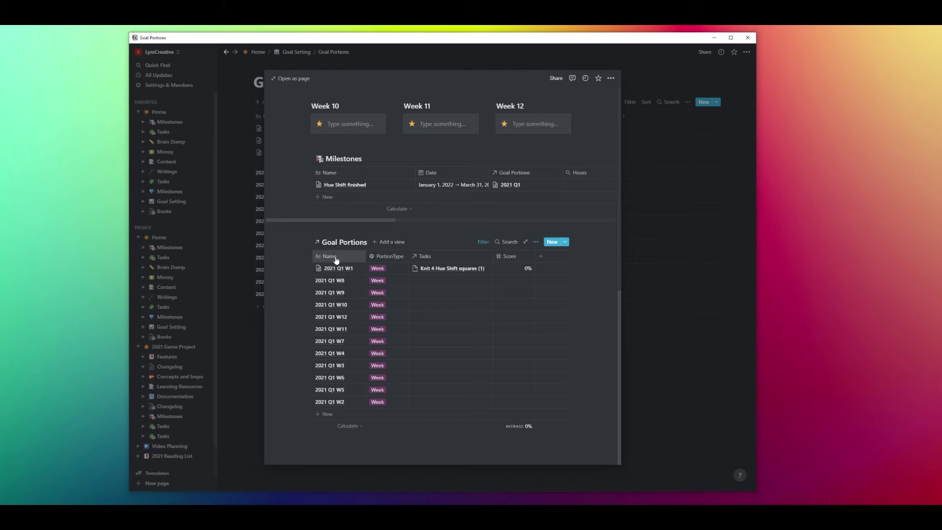
- Add a sort to the linked Goal Portions view that lists the weeks in chronological order from W1
{"action": "left_click", "coordinate": [535, 241]}
{"action": "left_click", "coordinate": [557, 339]}
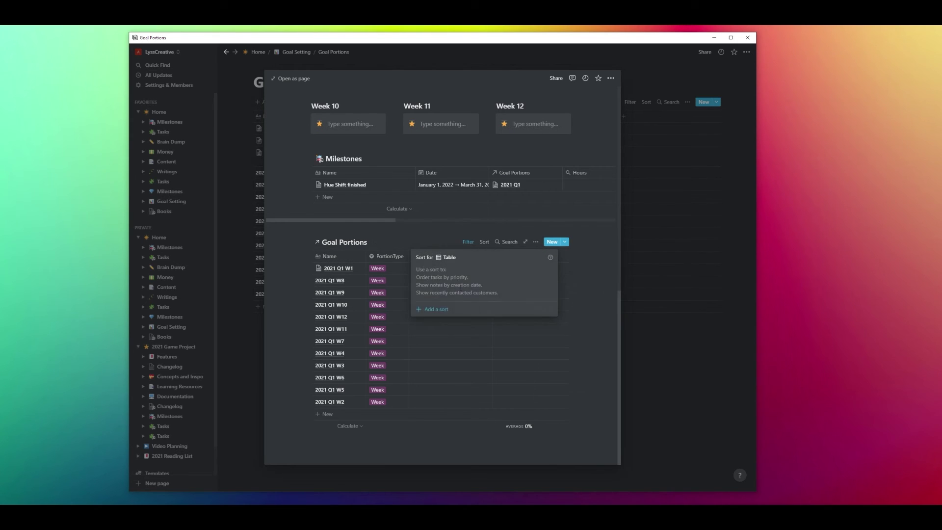
{"action": "left_click", "coordinate": [456, 290]}
{"action": "left_click", "coordinate": [432, 273]}
{"action": "left_click", "coordinate": [412, 300]}
{"action": "left_click", "coordinate": [587, 348]}
{"action": "scroll", "coordinate": [587, 346], "scroll_direction": "up", "scroll_amount": 8}
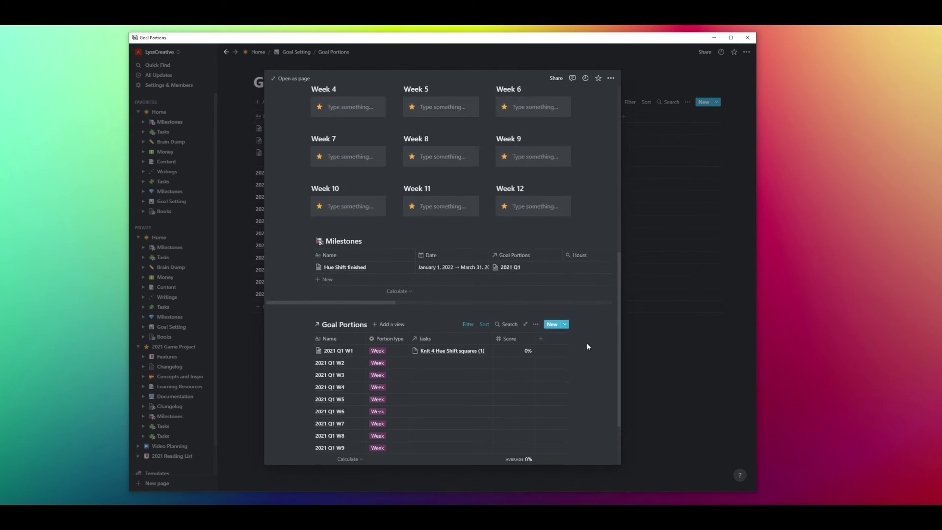
{"action": "scroll", "coordinate": [588, 347], "scroll_direction": "up", "scroll_amount": 1}
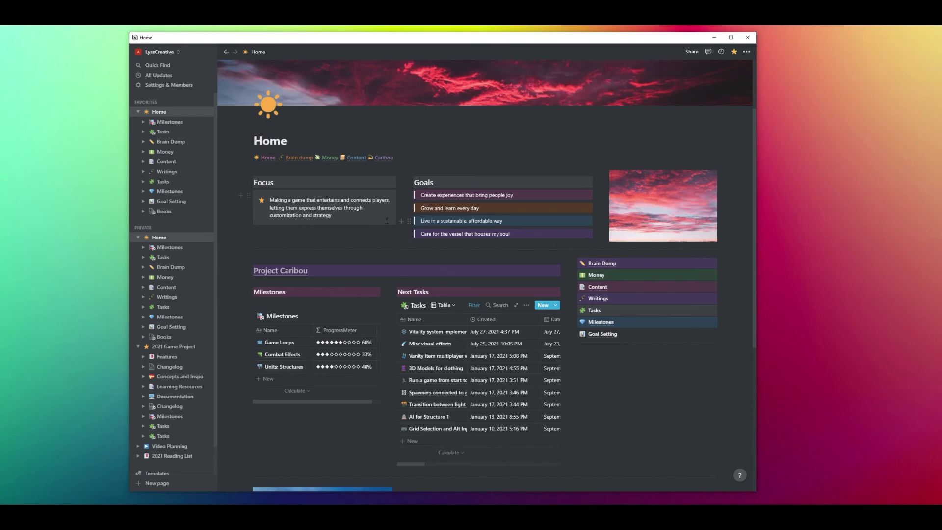
- Insert a linked view of the Tasks database below the Focus callout on the Home page
{"action": "key", "text": "Return"}
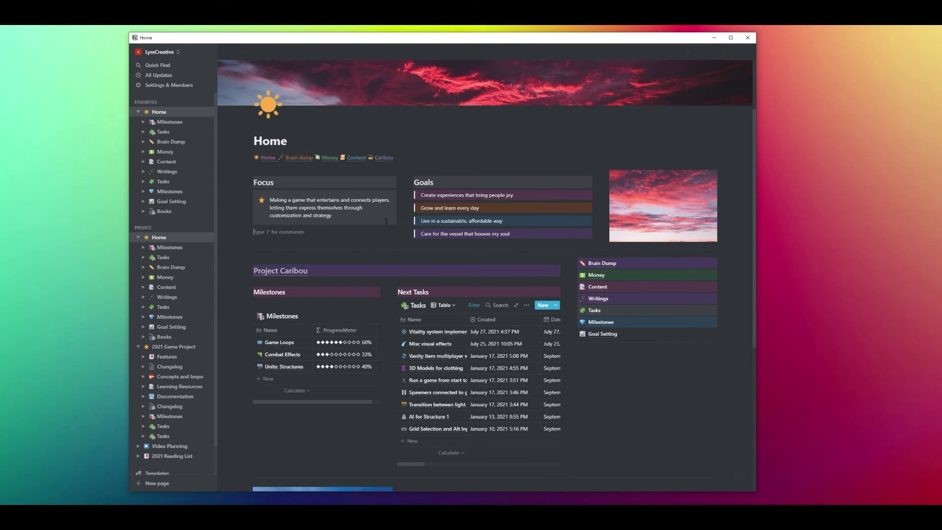
{"action": "type", "text": "/link"}
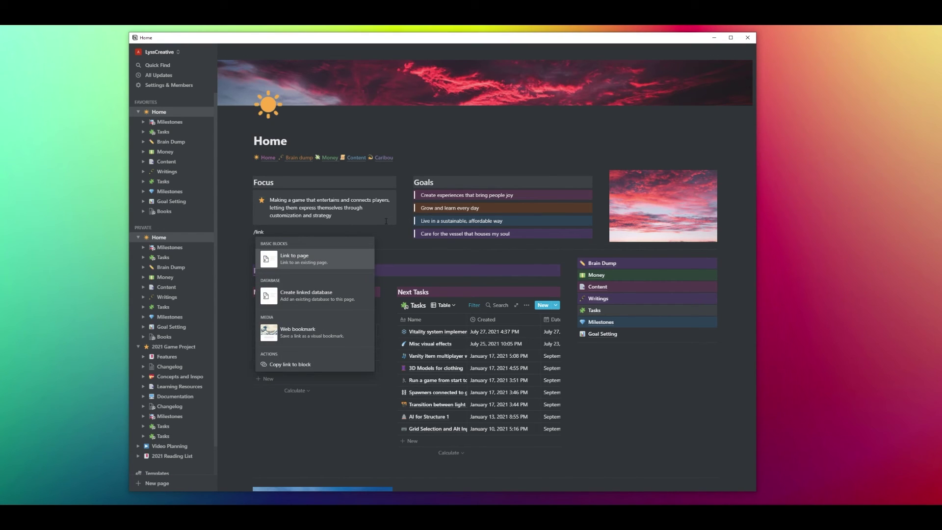
{"action": "key", "text": "Down"}
{"action": "key", "text": "Return"}
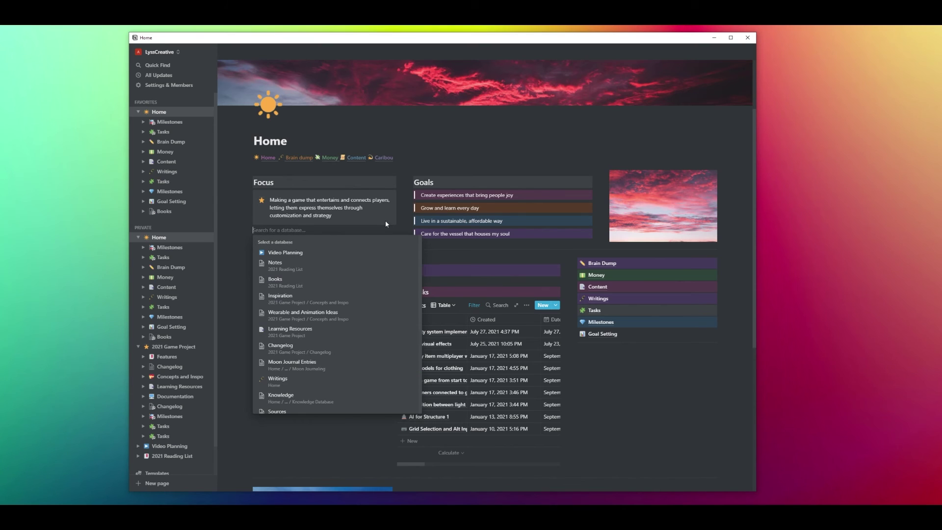
{"action": "type", "text": "task"}
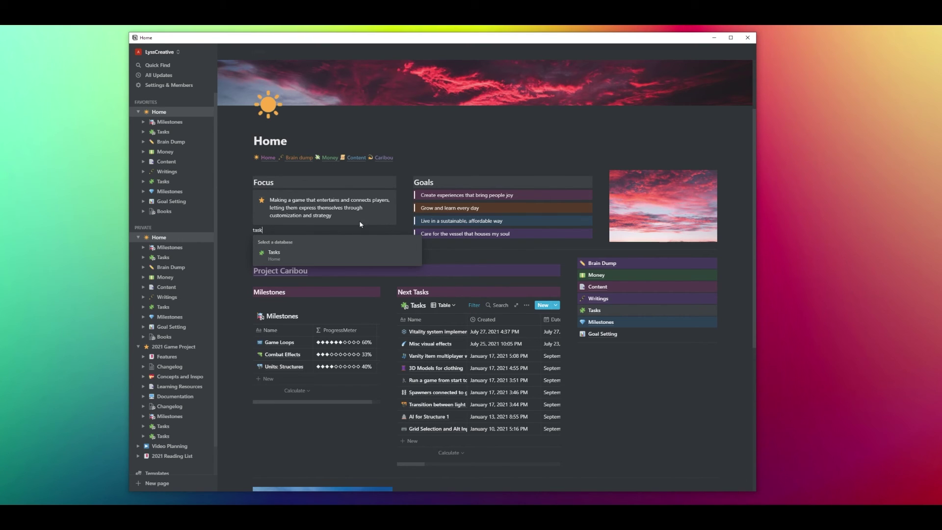
{"action": "left_click", "coordinate": [292, 256]}
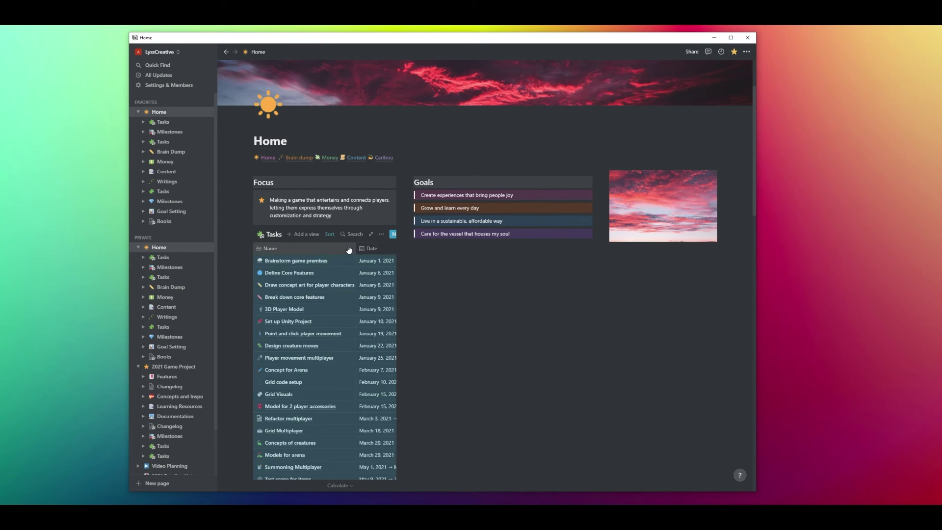
- Filter the linked Tasks view to entries whose Goal Portions contains 2021 Q1 W1, and widen the page column holding it
{"action": "left_click", "coordinate": [382, 236]}
{"action": "left_click", "coordinate": [403, 321]}
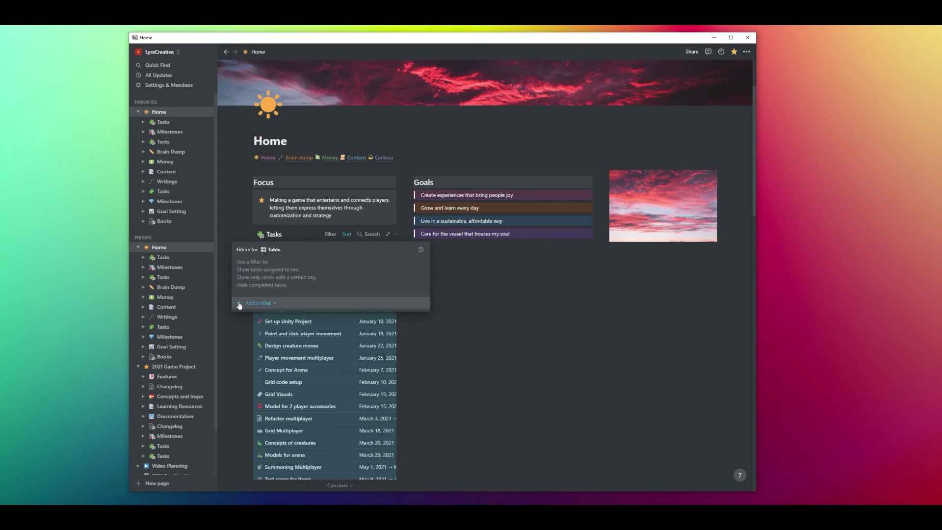
{"action": "left_click", "coordinate": [239, 305]}
{"action": "left_click", "coordinate": [253, 316]}
{"action": "left_click", "coordinate": [301, 265]}
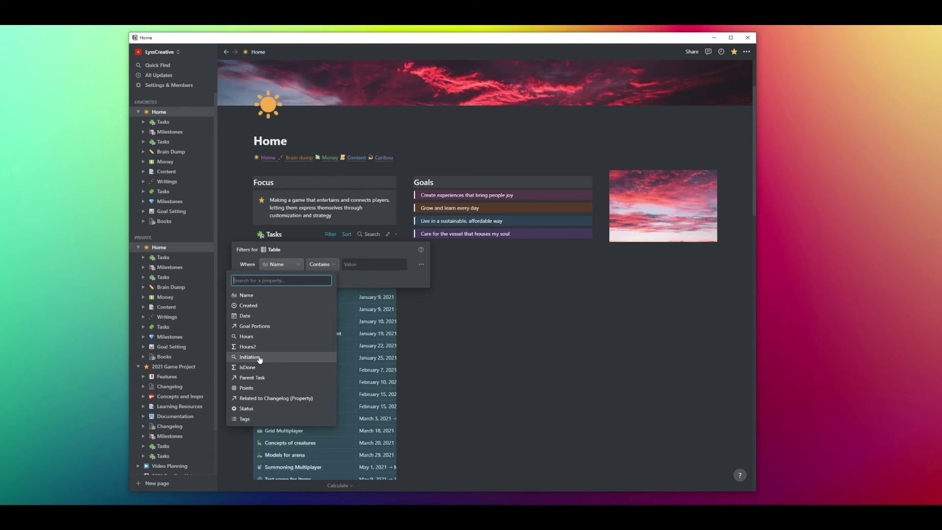
{"action": "left_click", "coordinate": [254, 326]}
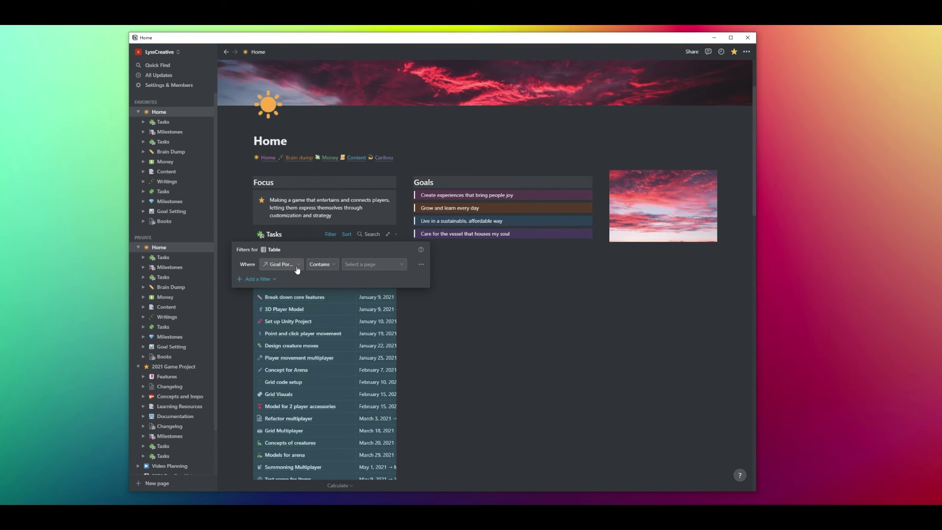
{"action": "left_click", "coordinate": [375, 264]}
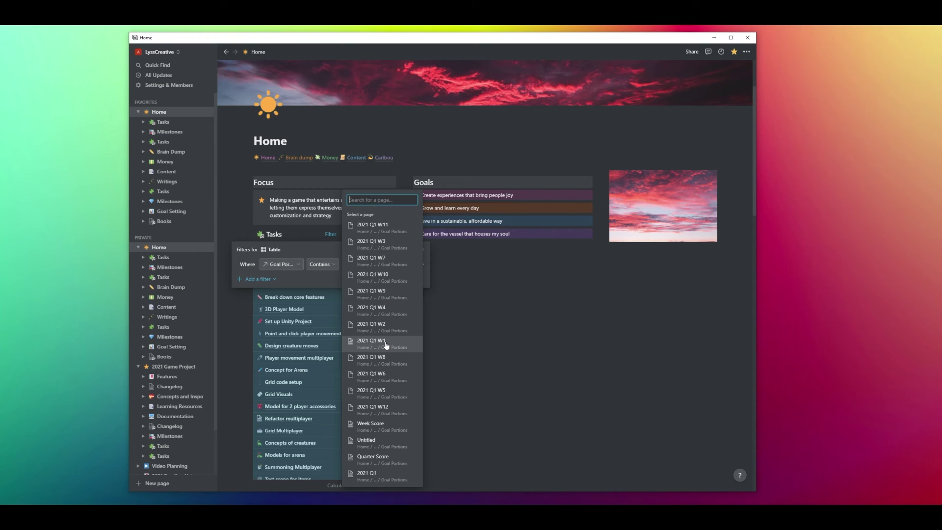
{"action": "left_click", "coordinate": [384, 347]}
{"action": "key", "text": "Escape"}
{"action": "left_click_drag", "start_coordinate": [407, 260], "coordinate": [468, 259]}
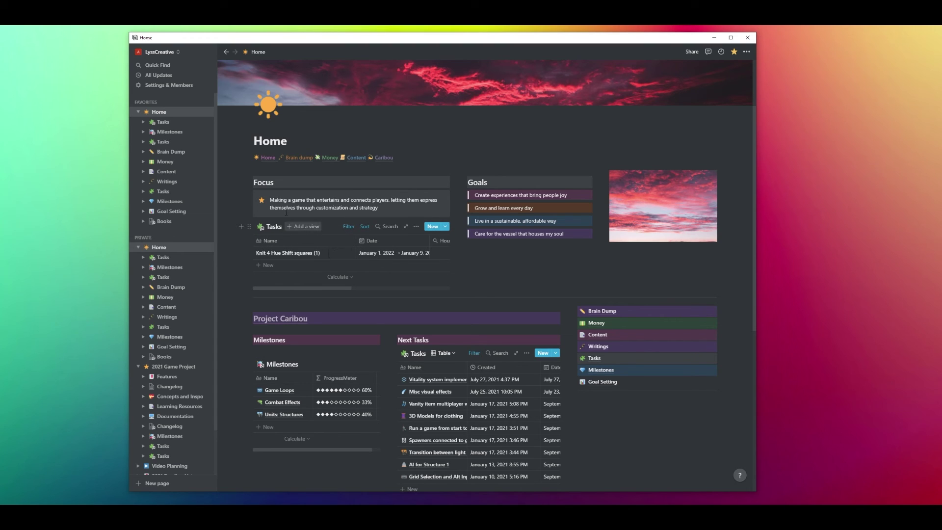
- Delete the Focus callout and the Focus heading above the linked Tasks view on Home
{"action": "left_click", "coordinate": [248, 196]}
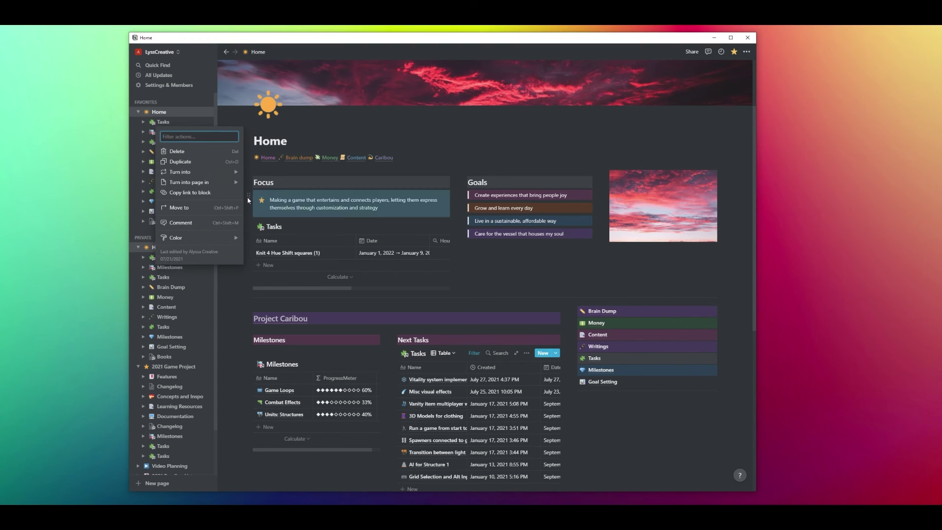
{"action": "left_click", "coordinate": [191, 151]}
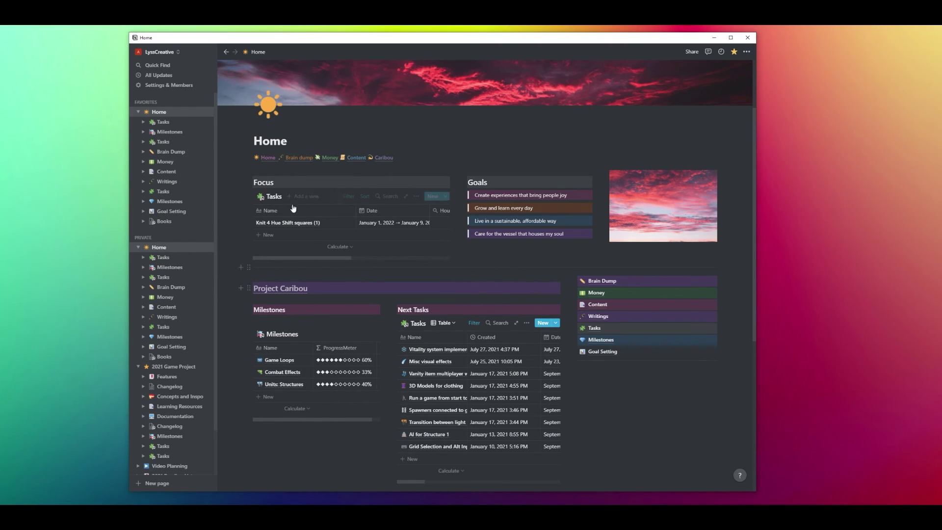
{"action": "left_click", "coordinate": [248, 182]}
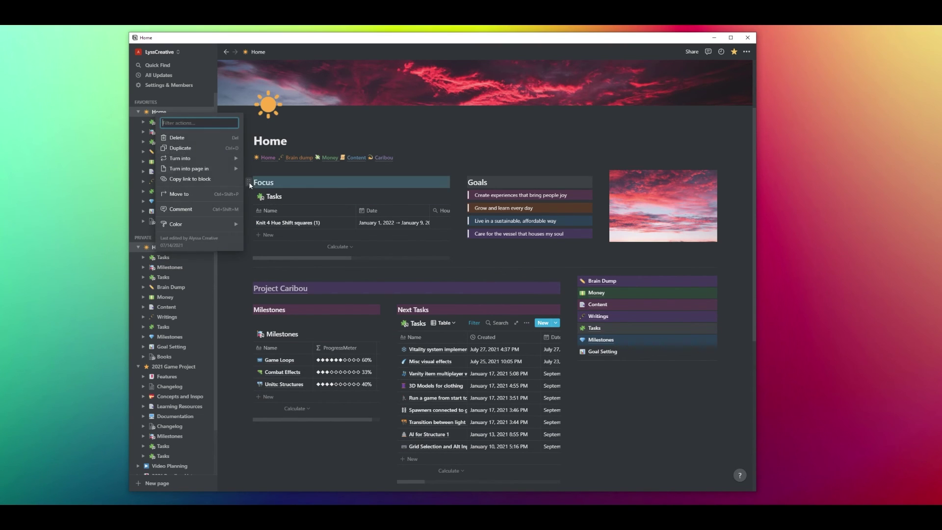
{"action": "key", "text": "Delete"}
- Open the Goal Setting page and add a linked view of the Goal Portions database below the existing one
{"action": "left_click", "coordinate": [171, 211]}
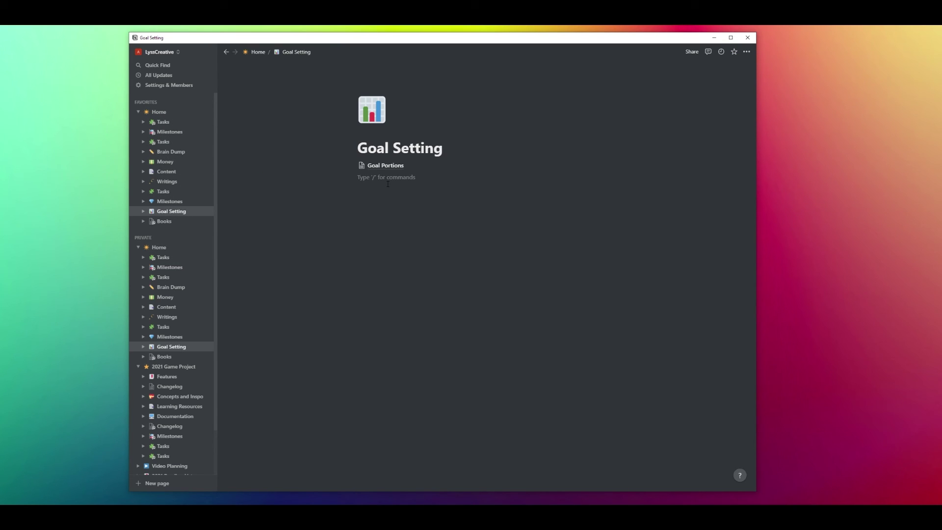
{"action": "key", "text": "ctrl+v"}
{"action": "key", "text": "Return"}
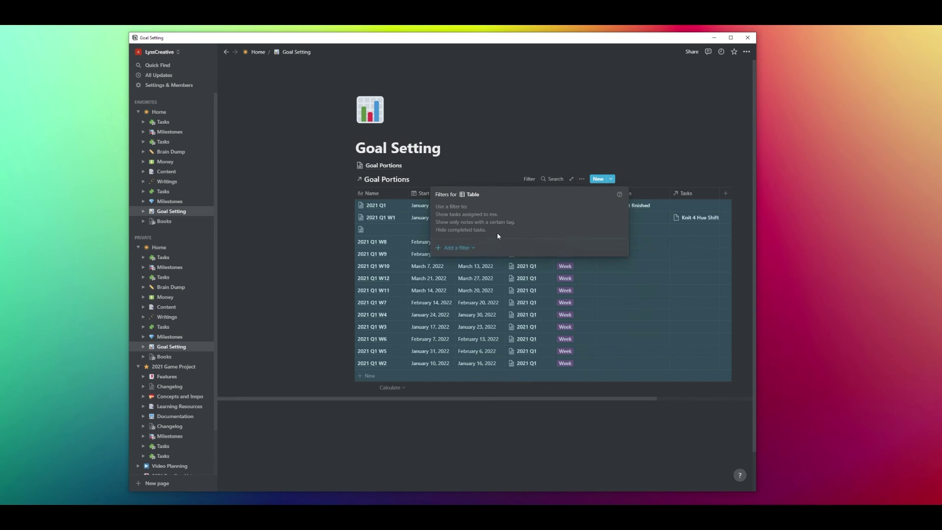
- Filter the linked Goal Portions view by Start Date, using one week from now as the reference date
{"action": "left_click", "coordinate": [495, 247]}
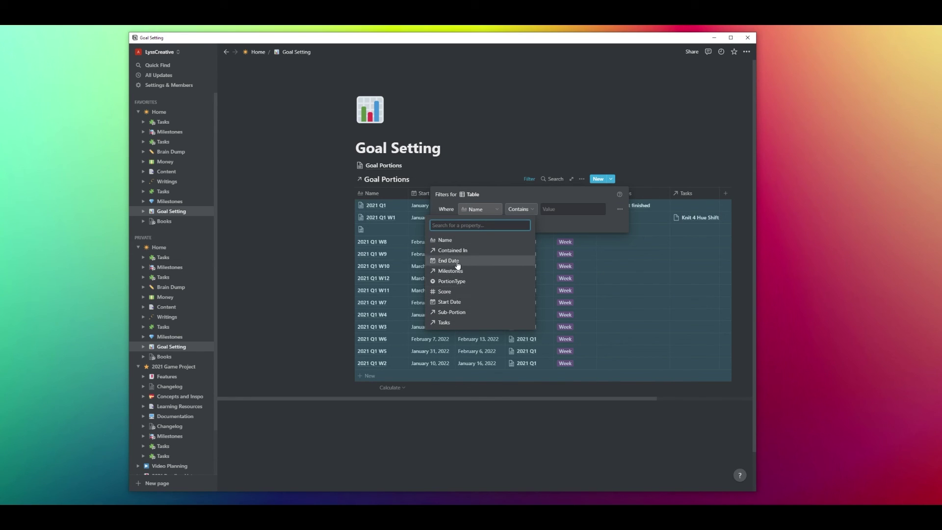
{"action": "left_click", "coordinate": [449, 302]}
{"action": "left_click", "coordinate": [557, 206]}
{"action": "left_click", "coordinate": [531, 263]}
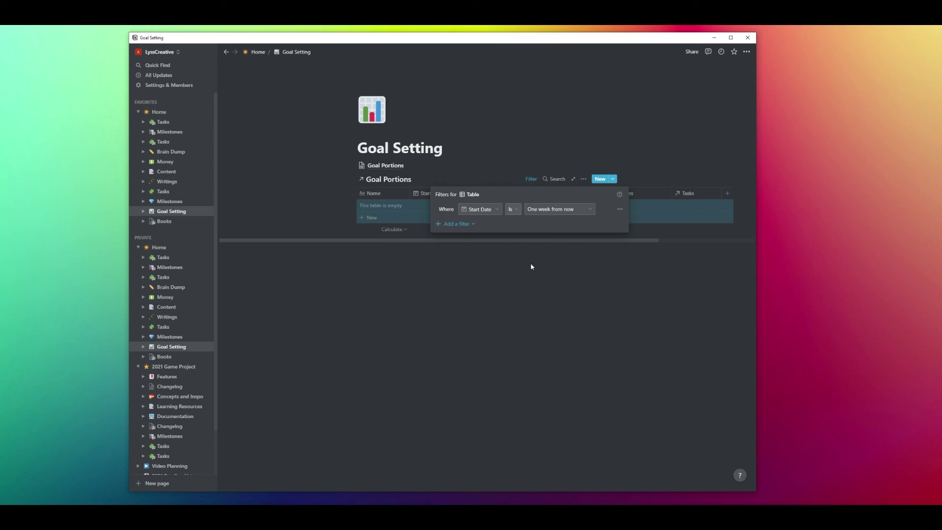
{"action": "left_click", "coordinate": [526, 319]}
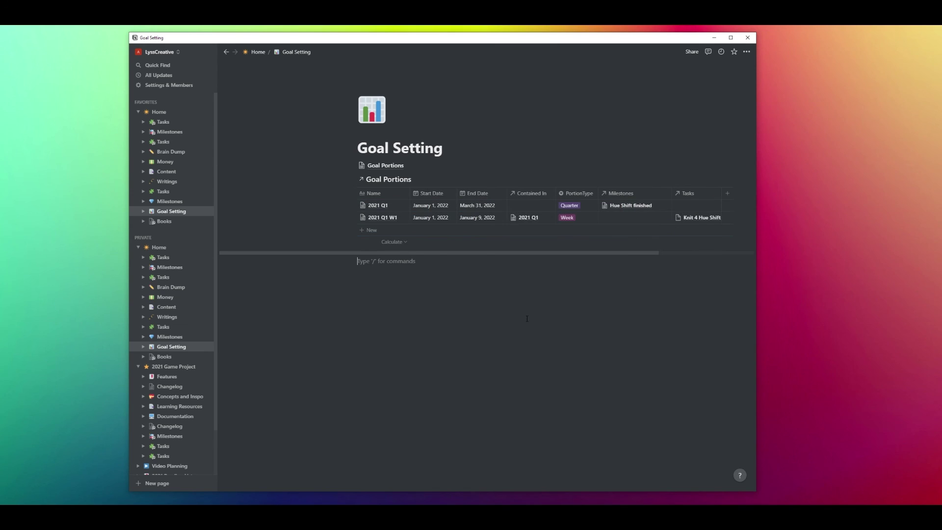
- Hide the Milestones and Tasks columns in the linked Goal Portions view
{"action": "left_click", "coordinate": [637, 196]}
{"action": "left_click", "coordinate": [608, 302]}
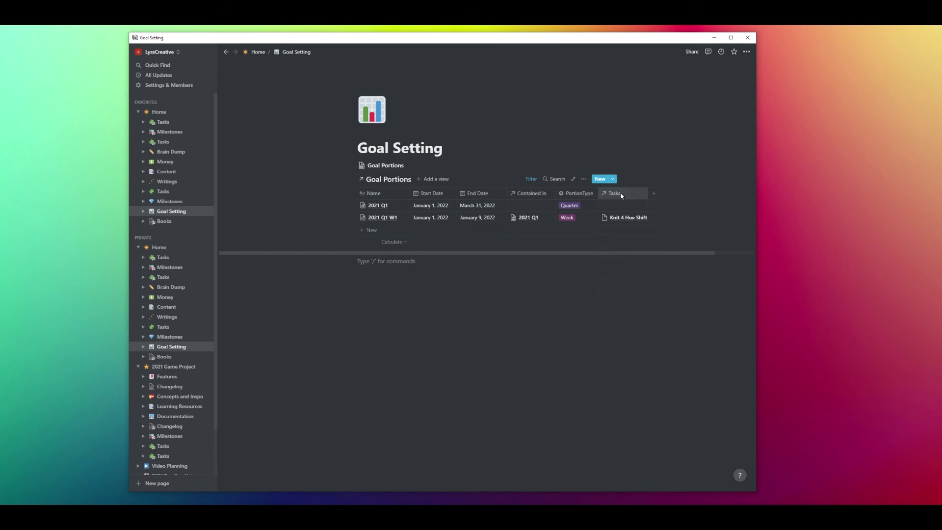
{"action": "left_click", "coordinate": [620, 192]}
{"action": "left_click", "coordinate": [615, 300]}
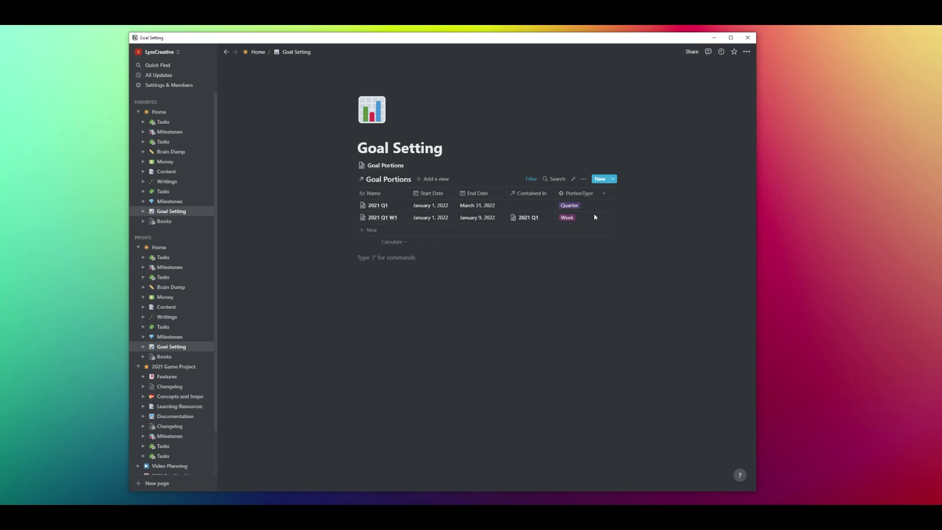
- Show the Score property in the linked Goal Portions view and narrow its column
{"action": "left_click", "coordinate": [583, 178]}
{"action": "left_click", "coordinate": [625, 246]}
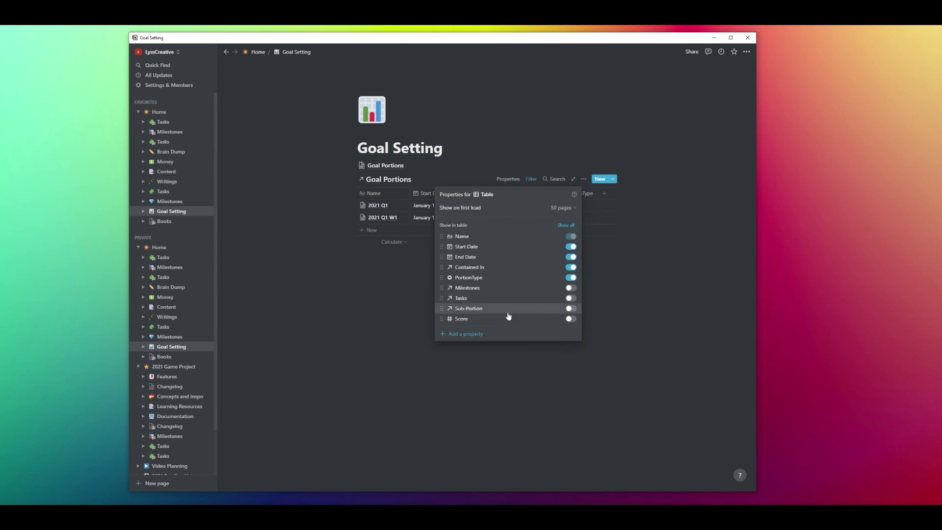
{"action": "left_click", "coordinate": [570, 319]}
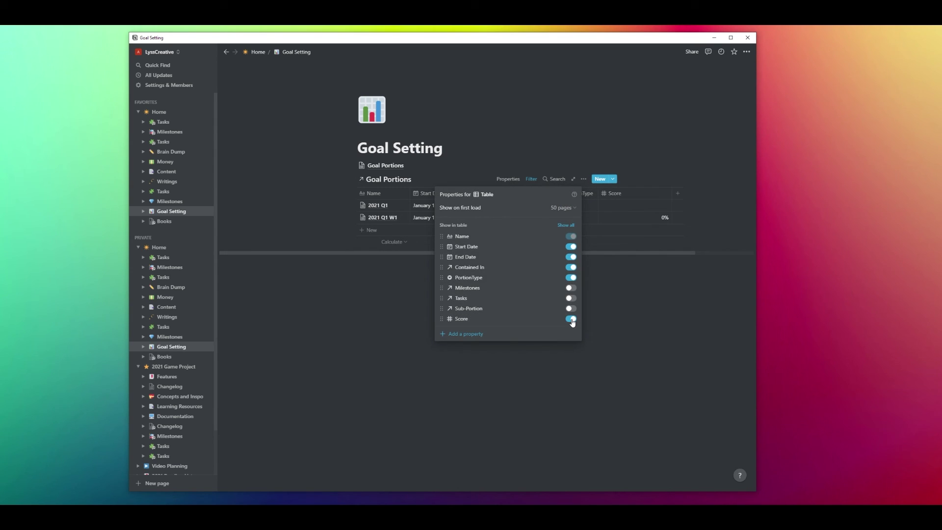
{"action": "left_click", "coordinate": [659, 311]}
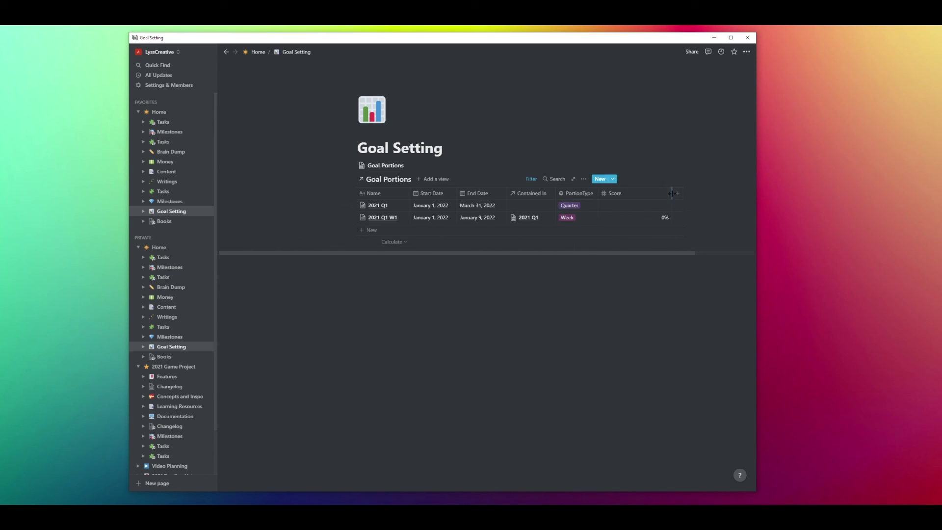
{"action": "left_click_drag", "start_coordinate": [671, 194], "coordinate": [634, 193]}
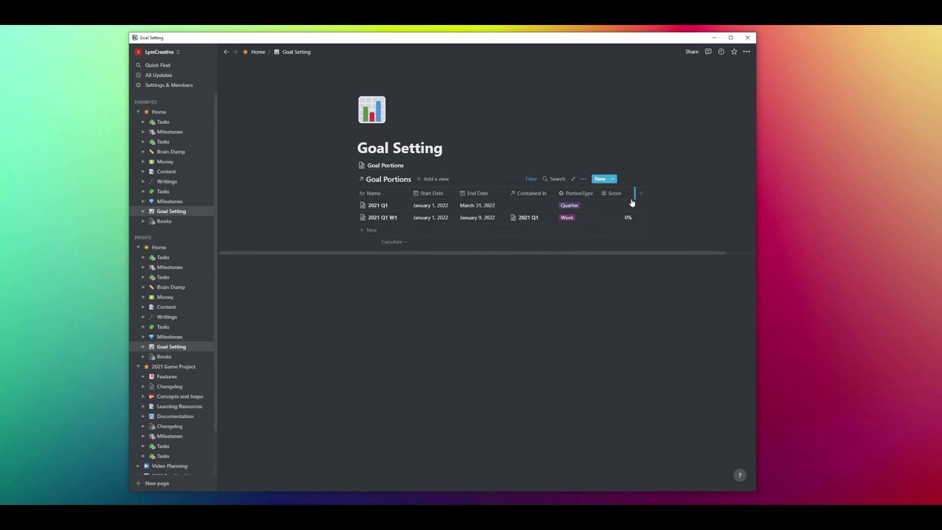
{"action": "left_click", "coordinate": [614, 345]}
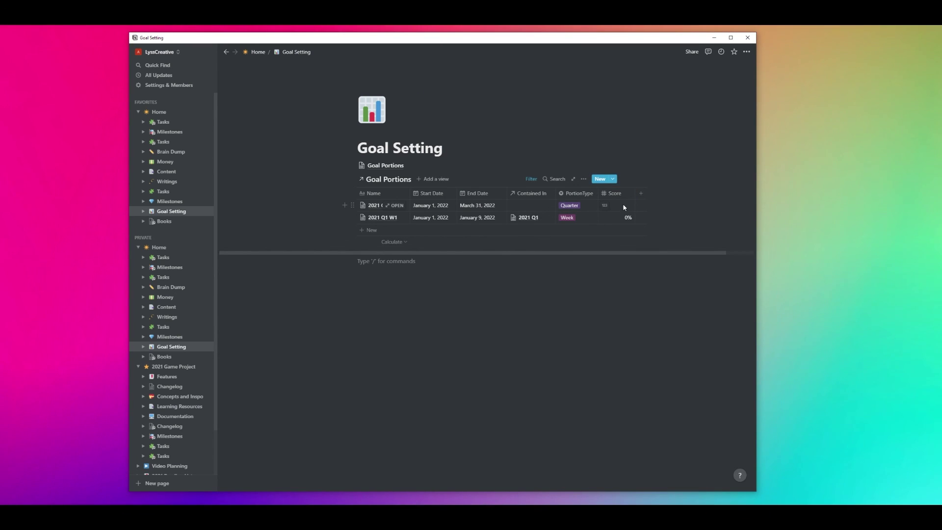
{"action": "left_click", "coordinate": [607, 205]}
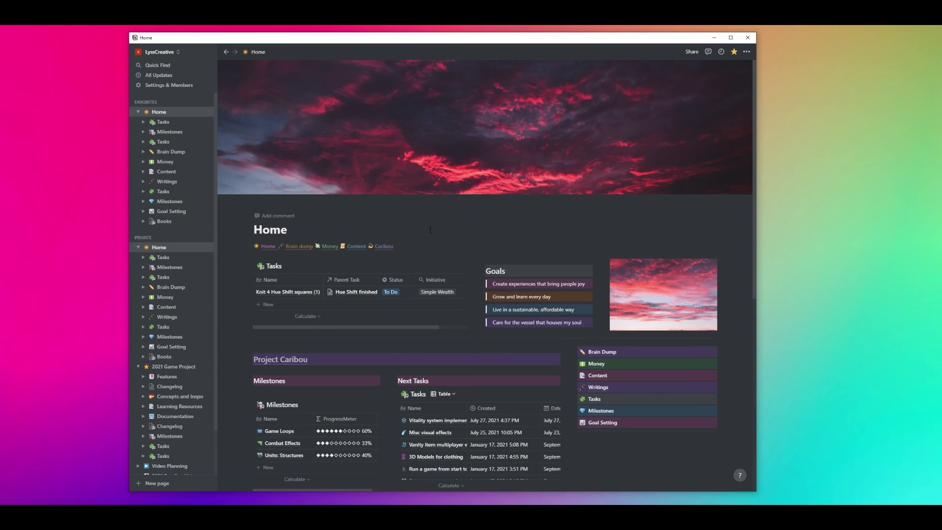
- Hide the Created, Date and Hours columns in the Next Tasks table under Project Caribou on the Home page
{"action": "scroll", "coordinate": [436, 197], "scroll_direction": "down", "scroll_amount": 2}
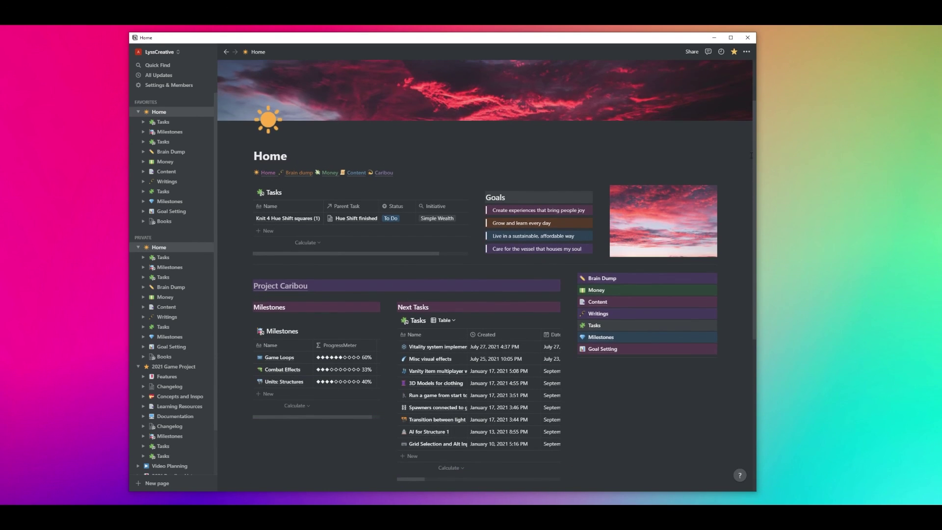
{"action": "scroll", "coordinate": [733, 165], "scroll_direction": "down", "scroll_amount": 3}
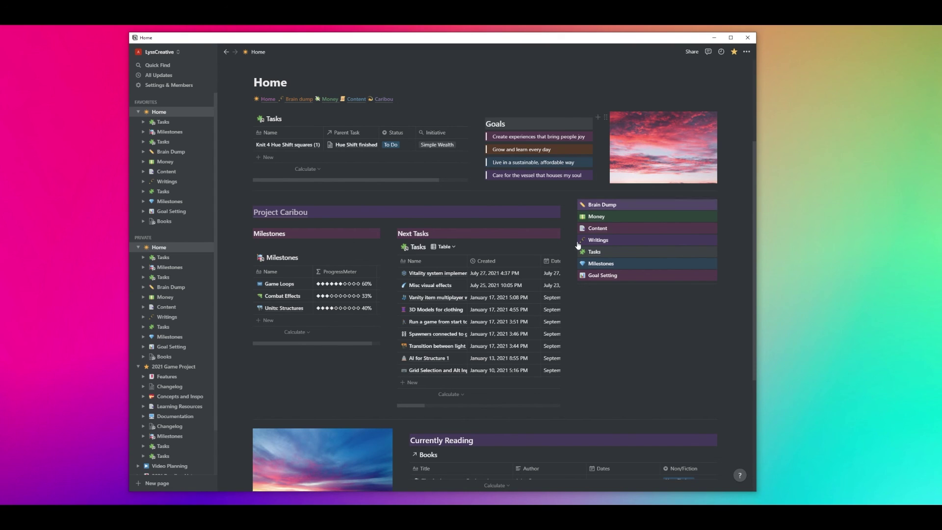
{"action": "left_click", "coordinate": [494, 262]}
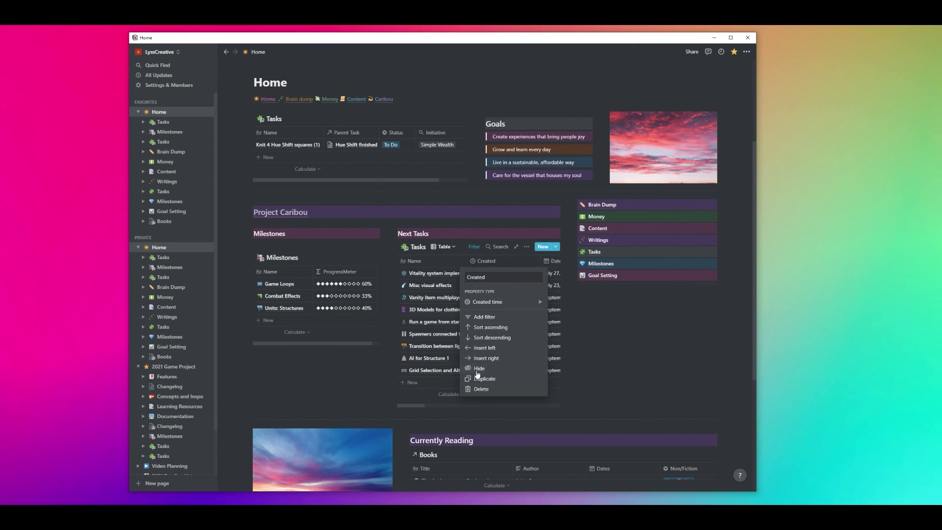
{"action": "left_click", "coordinate": [479, 368]}
{"action": "left_click", "coordinate": [502, 262]}
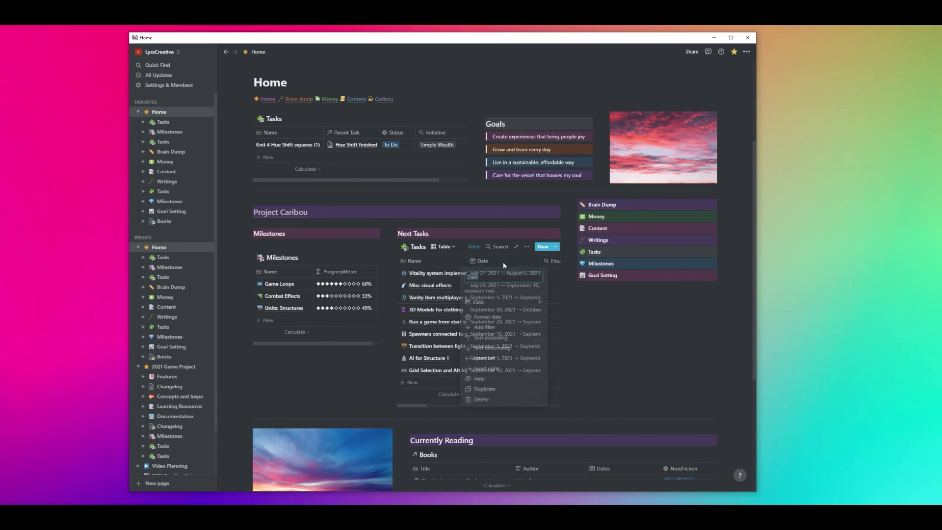
{"action": "left_click", "coordinate": [480, 380]}
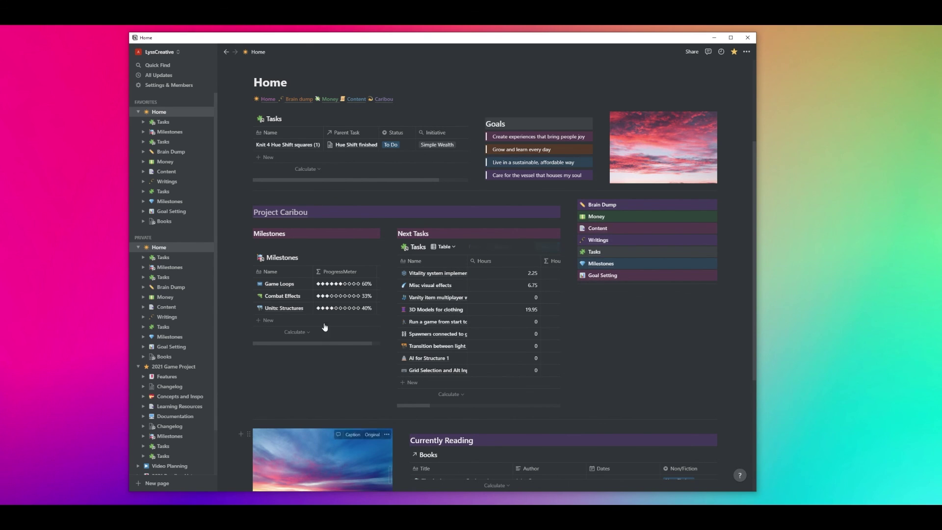
{"action": "left_click", "coordinate": [500, 261]}
{"action": "left_click", "coordinate": [490, 379]}
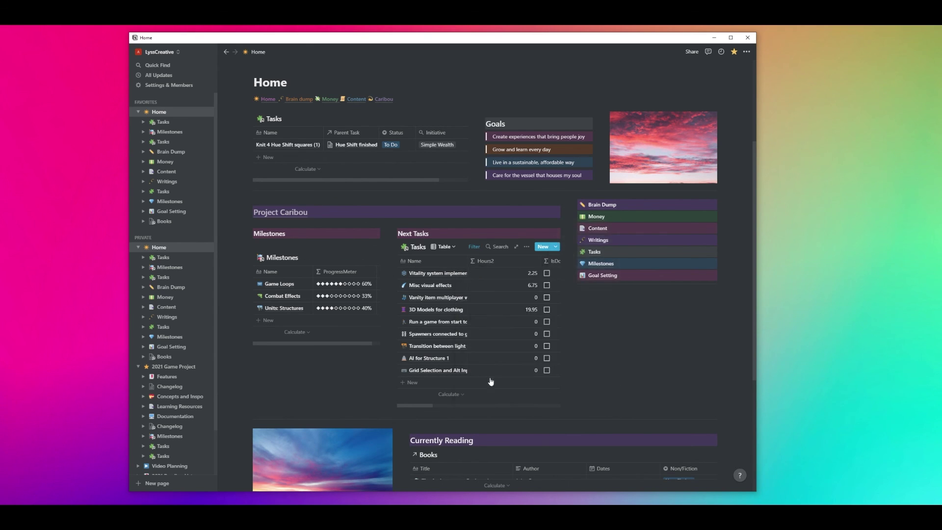
- Hide the Hours2, IsDone and Parent Task columns in the Next Tasks table
{"action": "left_click", "coordinate": [490, 261]}
{"action": "left_click", "coordinate": [494, 380]}
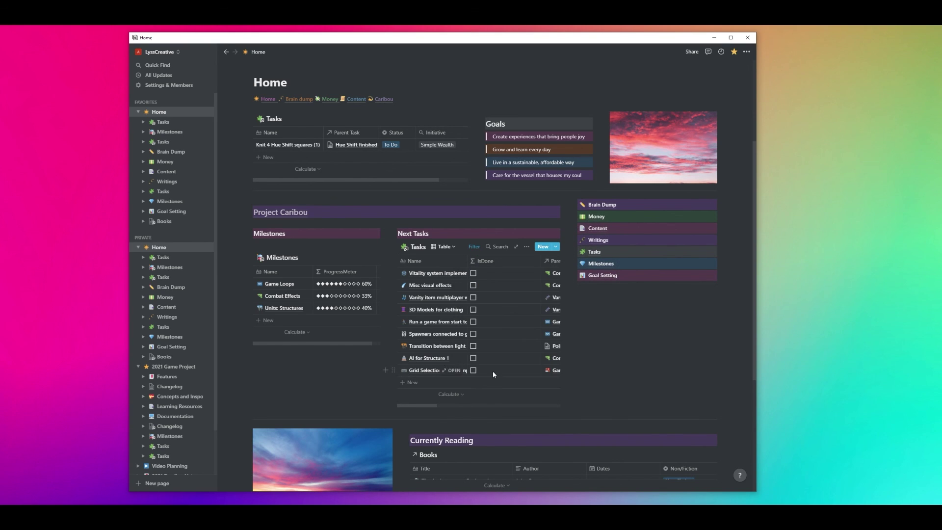
{"action": "left_click", "coordinate": [495, 261]}
{"action": "left_click", "coordinate": [478, 379]}
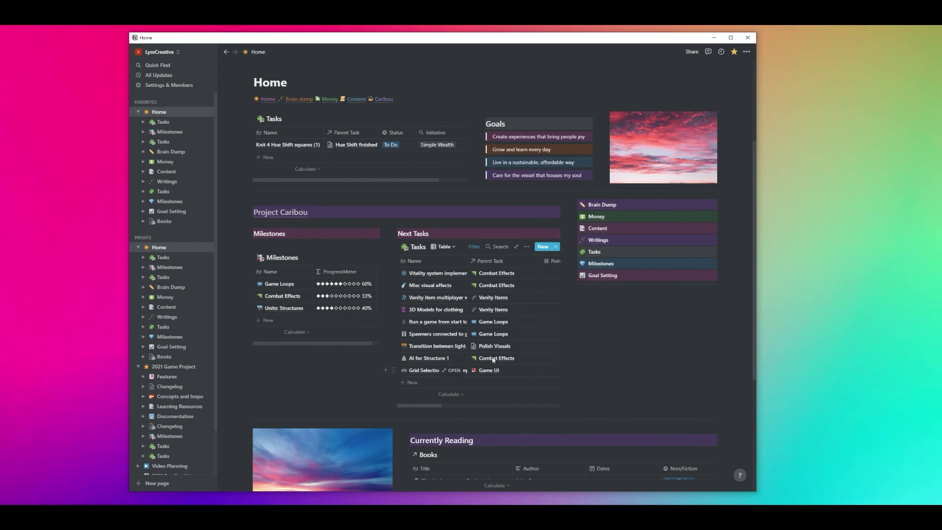
{"action": "left_click", "coordinate": [496, 262]}
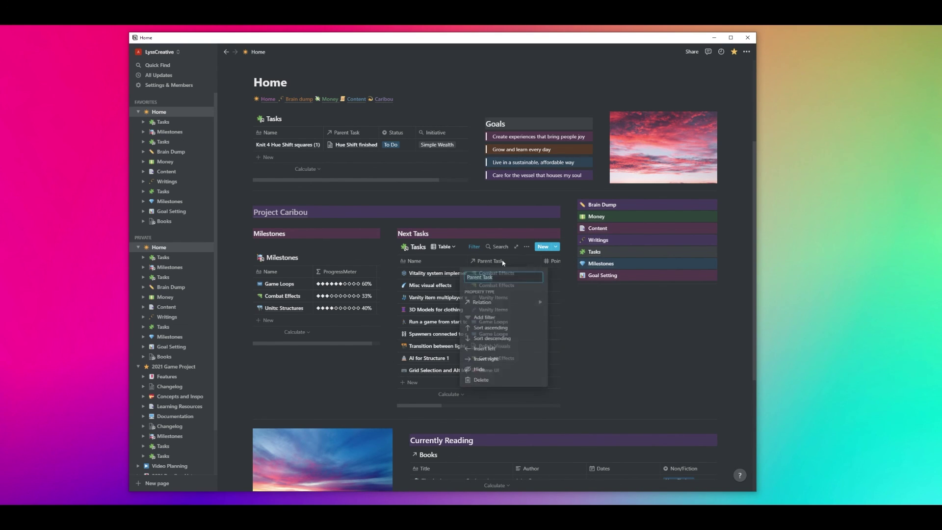
{"action": "left_click", "coordinate": [480, 369]}
- Narrow the Points column in the Next Tasks table and hide the Related to Changelog column
{"action": "left_click_drag", "start_coordinate": [537, 264], "coordinate": [505, 264]}
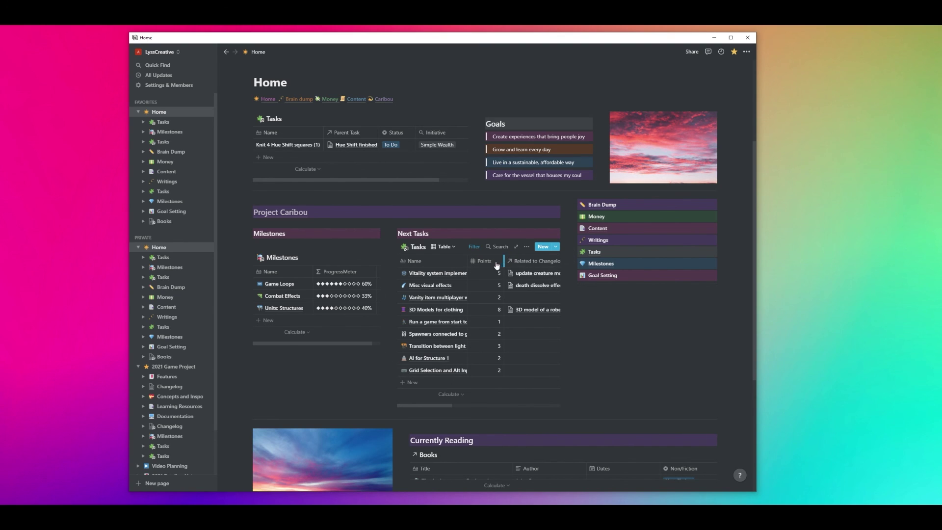
{"action": "left_click", "coordinate": [532, 261]}
{"action": "left_click", "coordinate": [524, 369]}
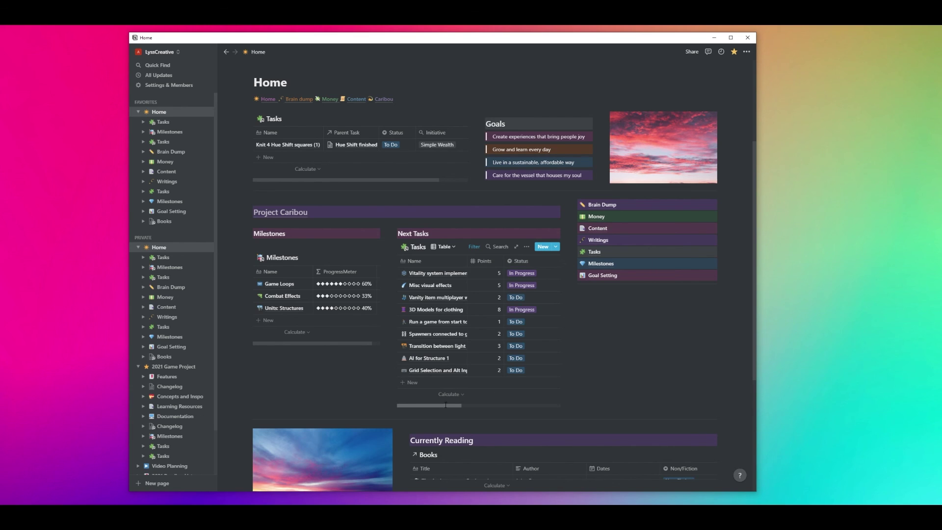
- Hide the Tags, Goal Portions and Initiative columns that follow Status in the Next Tasks table
{"action": "left_click_drag", "start_coordinate": [445, 405], "coordinate": [480, 406]}
{"action": "left_click", "coordinate": [525, 265]}
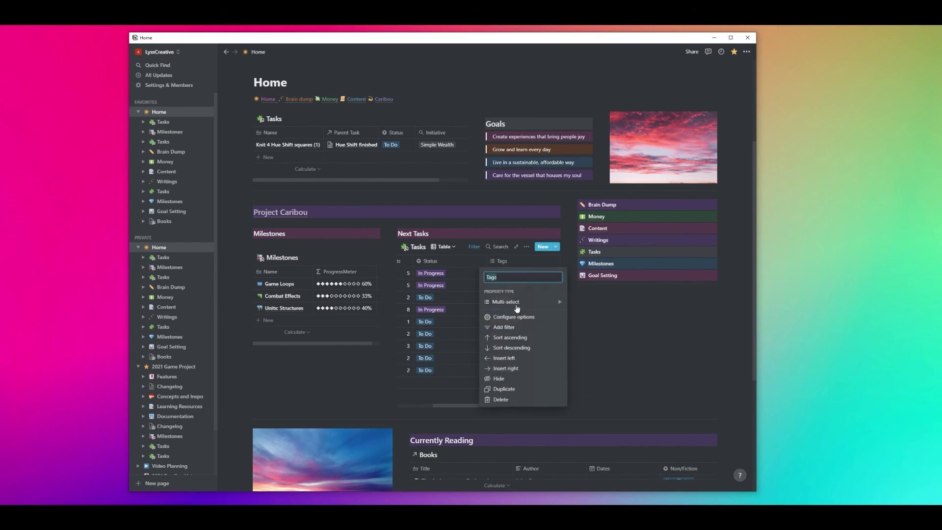
{"action": "left_click", "coordinate": [505, 383]}
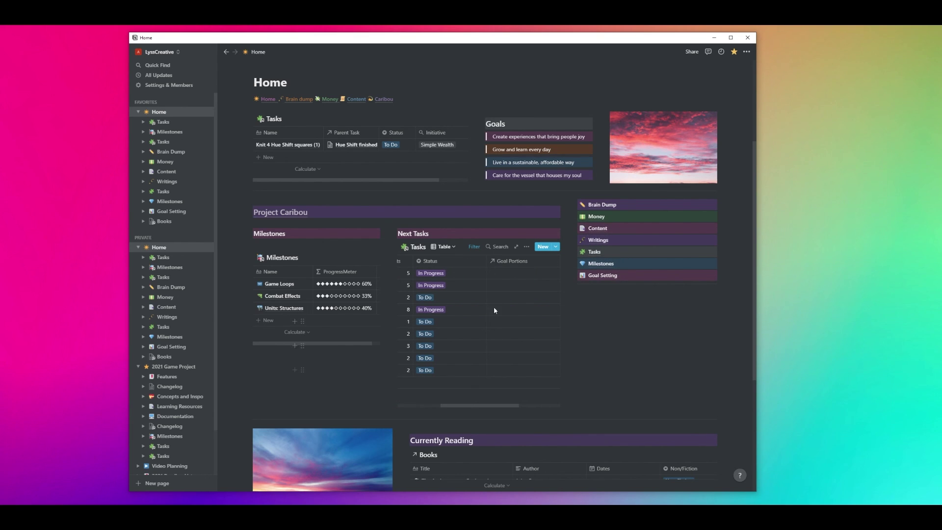
{"action": "left_click", "coordinate": [519, 264]}
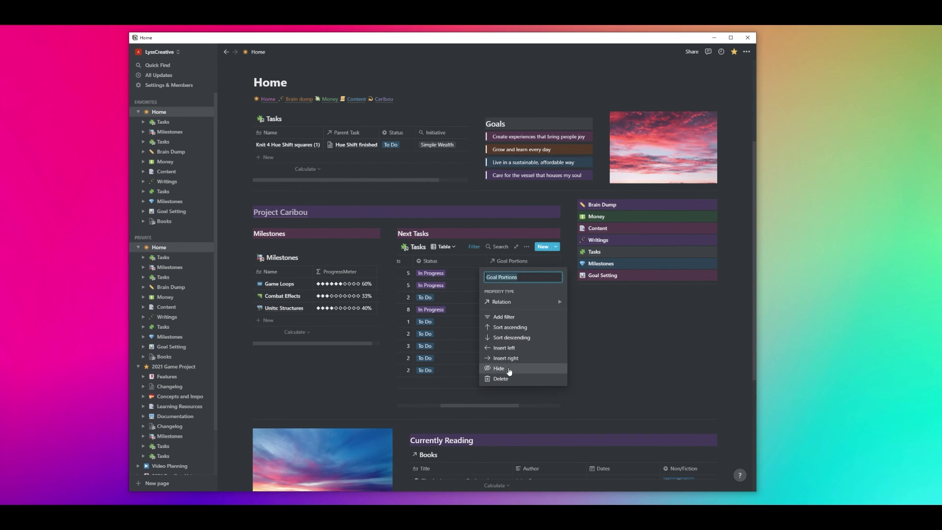
{"action": "left_click", "coordinate": [509, 370]}
{"action": "left_click", "coordinate": [511, 262]}
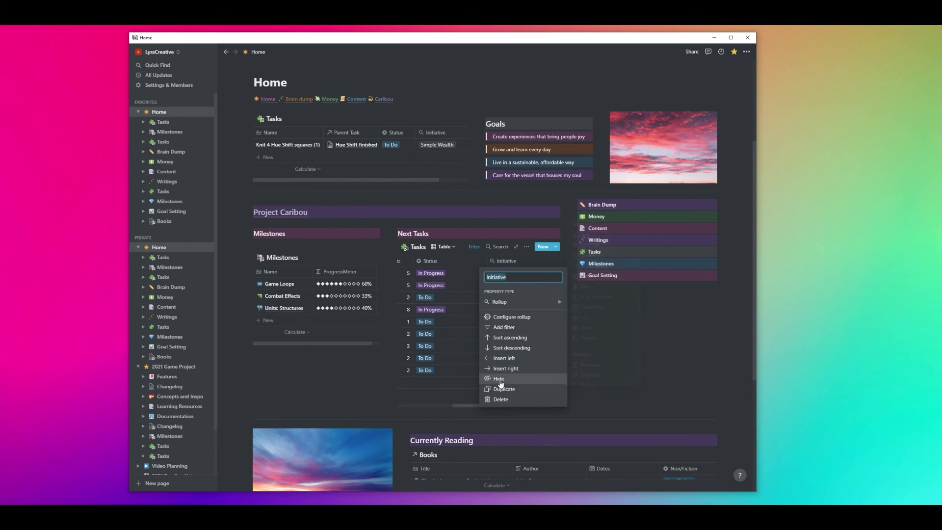
{"action": "left_click", "coordinate": [503, 382]}
{"action": "scroll", "coordinate": [453, 407], "scroll_direction": "left", "scroll_amount": 2}
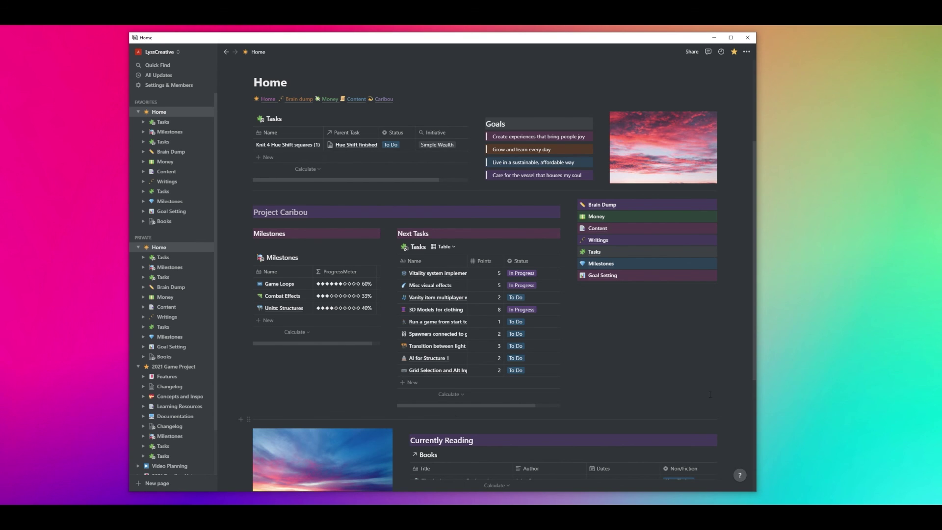
{"action": "scroll", "coordinate": [710, 395], "scroll_direction": "down", "scroll_amount": 4}
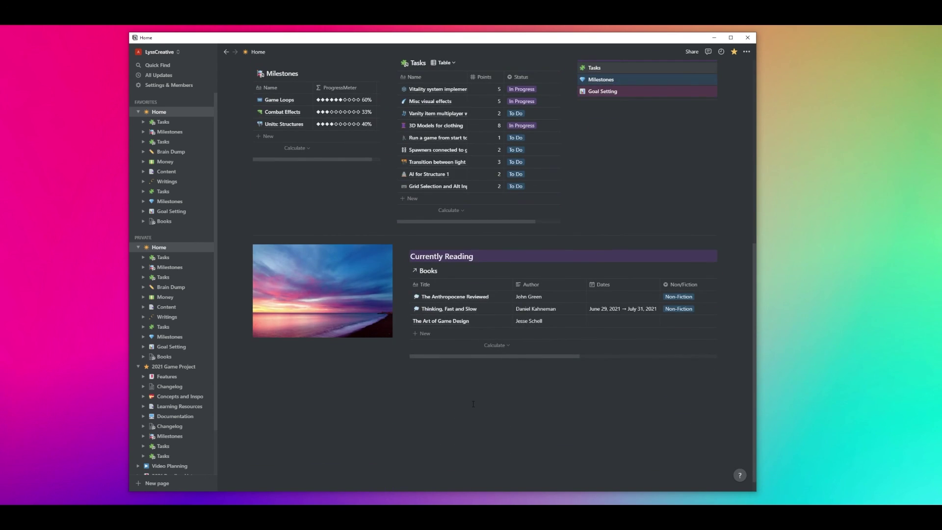
{"action": "scroll", "coordinate": [401, 395], "scroll_direction": "up", "scroll_amount": 3}
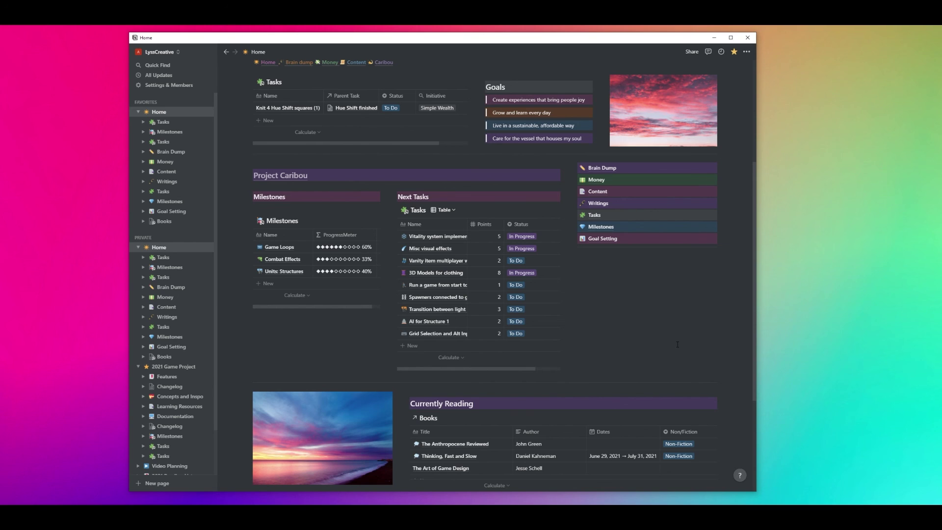
{"action": "scroll", "coordinate": [677, 344], "scroll_direction": "up", "scroll_amount": 4}
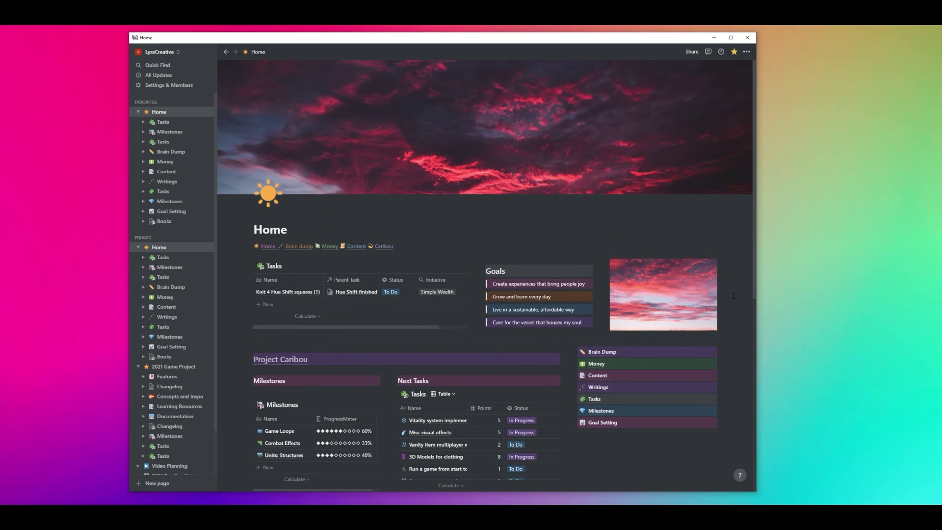